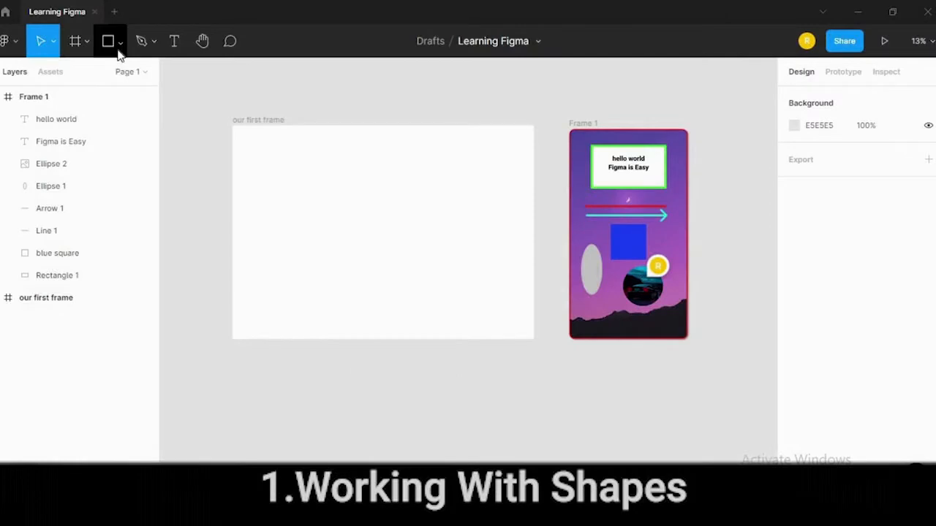
Draw a circle about 1002 × 1002 on the canvas below "our first frame".
{"action": "left_click", "coordinate": [120, 43]}
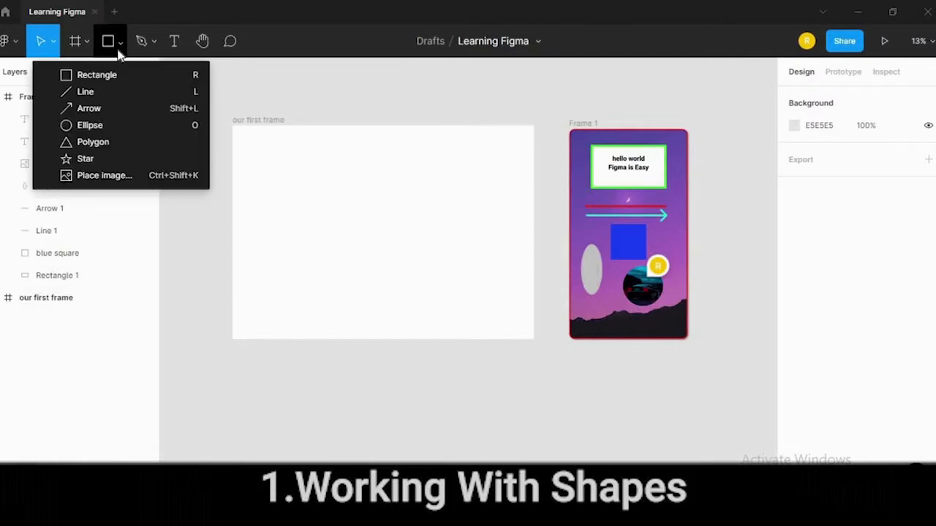
{"action": "left_click", "coordinate": [117, 126]}
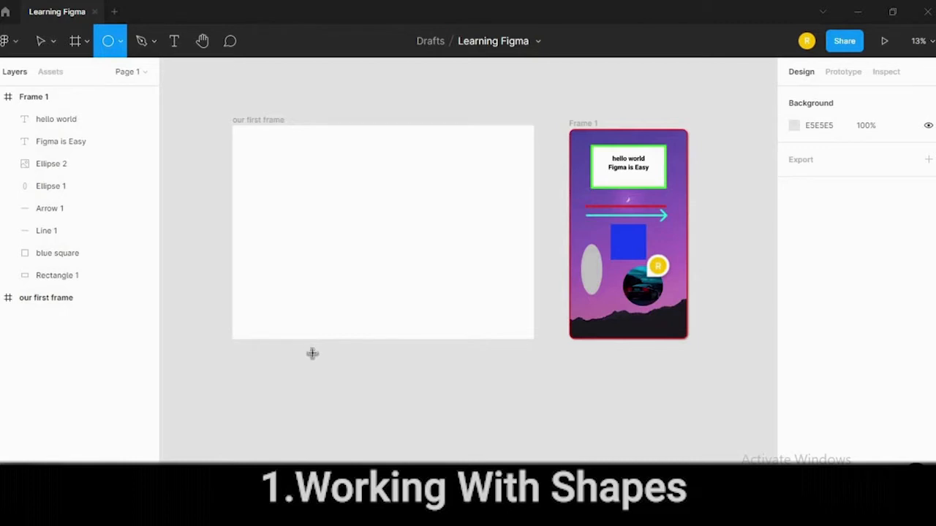
{"action": "mouse_move", "coordinate": [338, 389]}
{"action": "left_mouse_down"}
{"action": "mouse_move", "coordinate": [370, 446]}
{"action": "mouse_move", "coordinate": [429, 480]}
{"action": "left_mouse_up"}
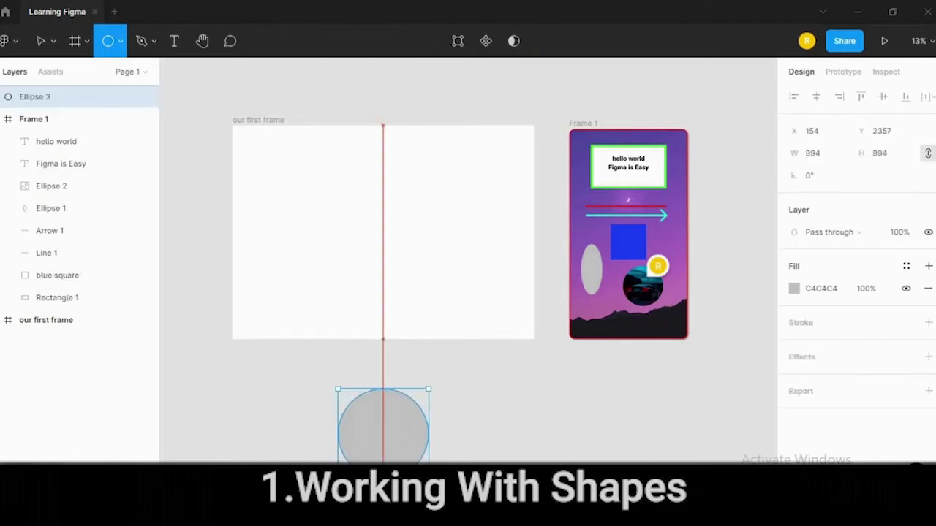
{"action": "left_click", "coordinate": [485, 453]}
{"action": "left_click", "coordinate": [371, 445]}
{"action": "left_click", "coordinate": [514, 393]}
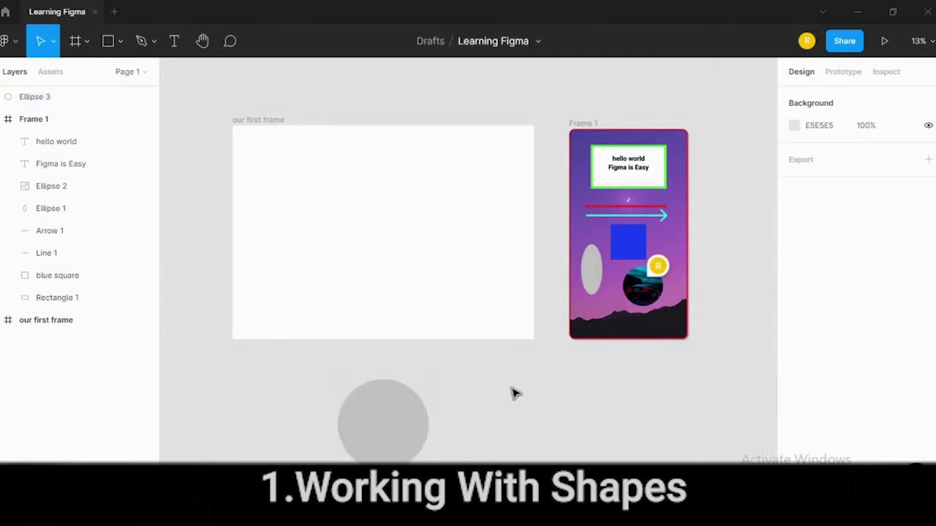
Edit the circle's vector points, pulling its side anchor inward to form a notched shape about 673 wide.
{"action": "left_click", "coordinate": [392, 416]}
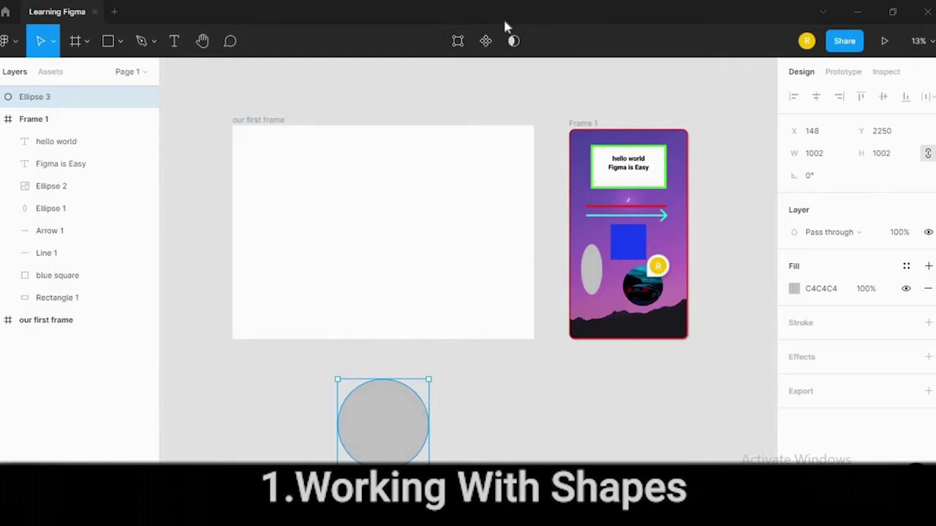
{"action": "left_click", "coordinate": [459, 42]}
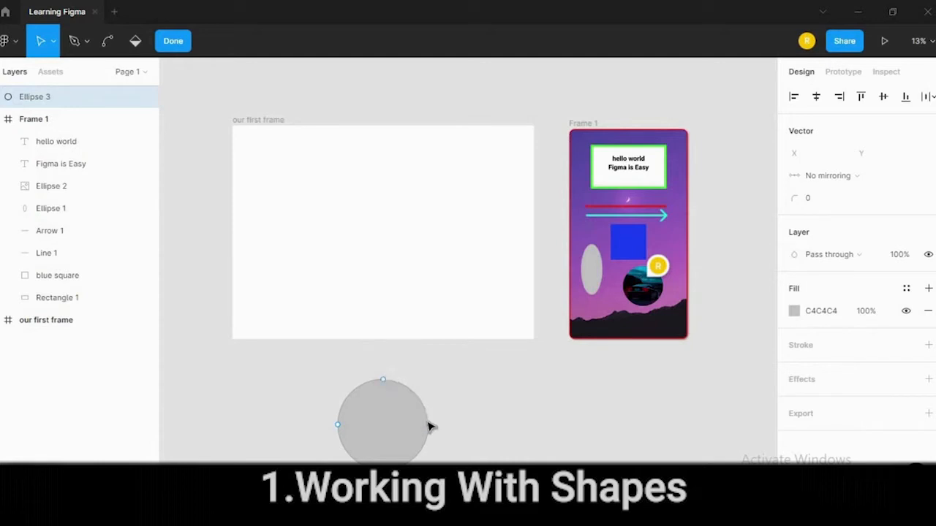
{"action": "left_click_drag", "start_coordinate": [430, 431], "coordinate": [352, 472]}
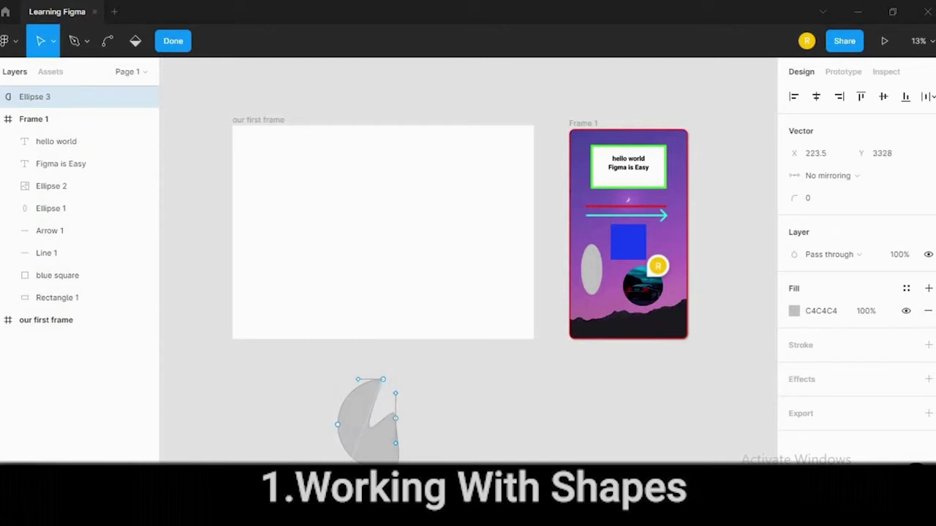
{"action": "left_click", "coordinate": [452, 428]}
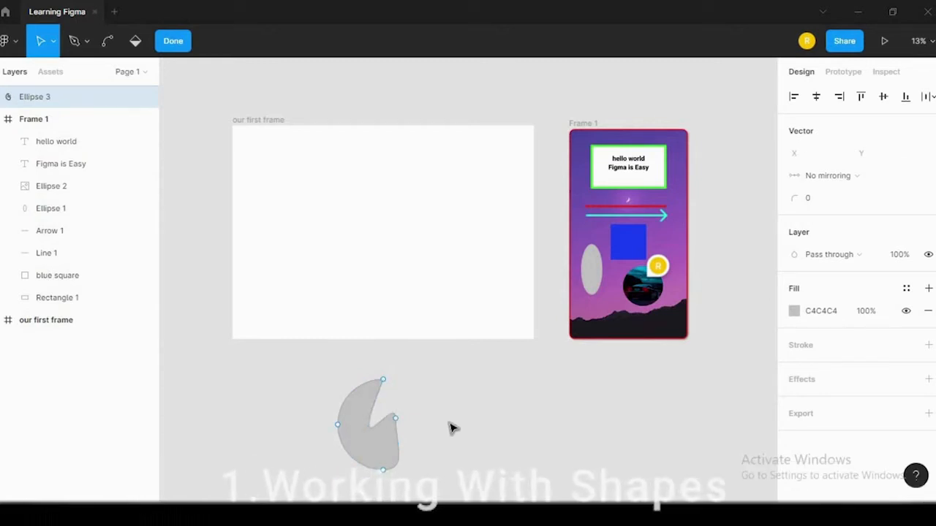
{"action": "left_click", "coordinate": [173, 41]}
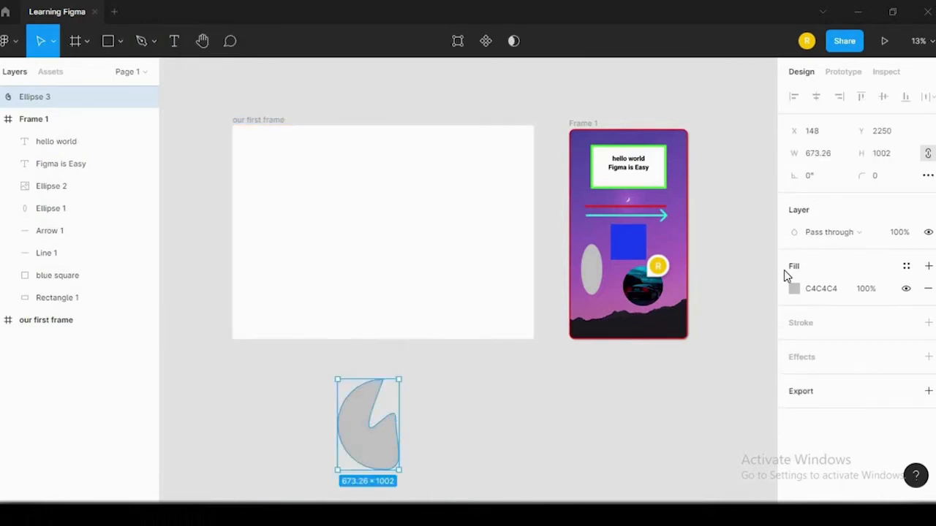
Fill the notched shape with dark red B12B2B, and delete it from the canvas.
{"action": "left_click", "coordinate": [799, 285]}
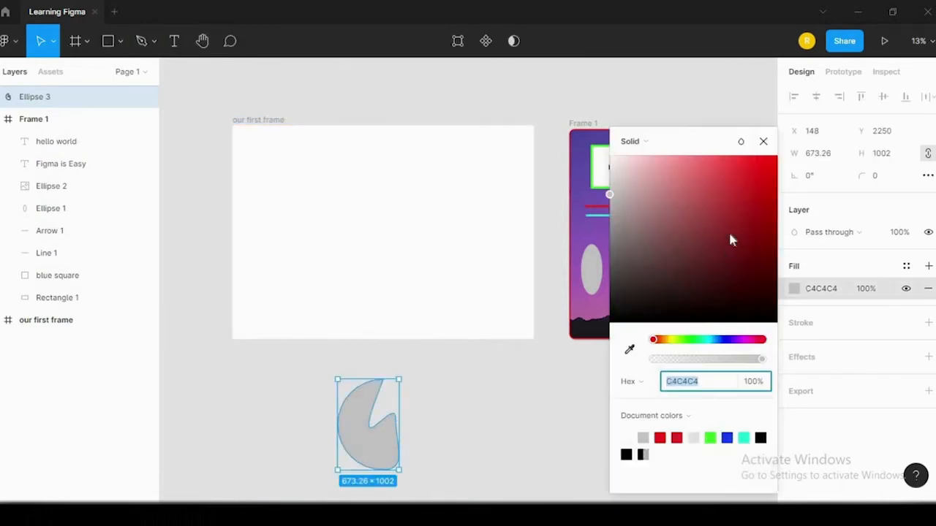
{"action": "left_click", "coordinate": [729, 241]}
{"action": "key", "text": "Escape"}
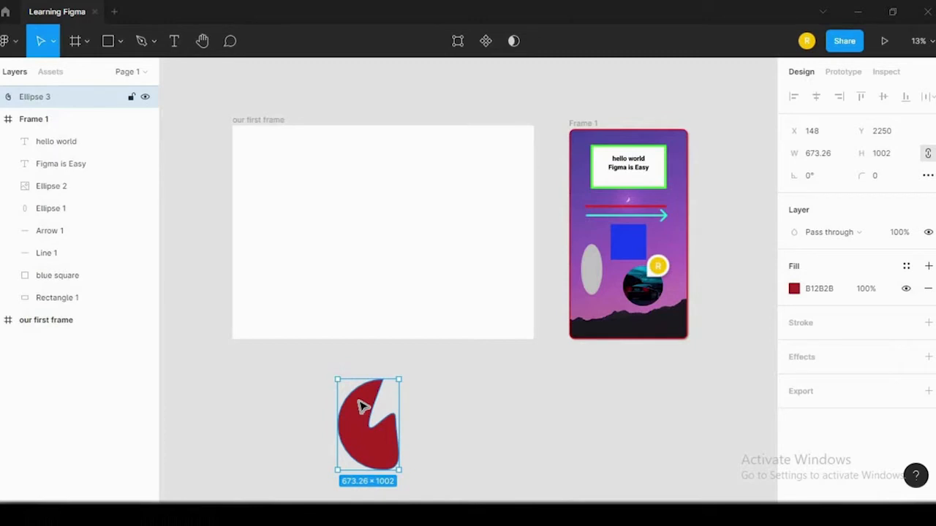
{"action": "key", "text": "Delete"}
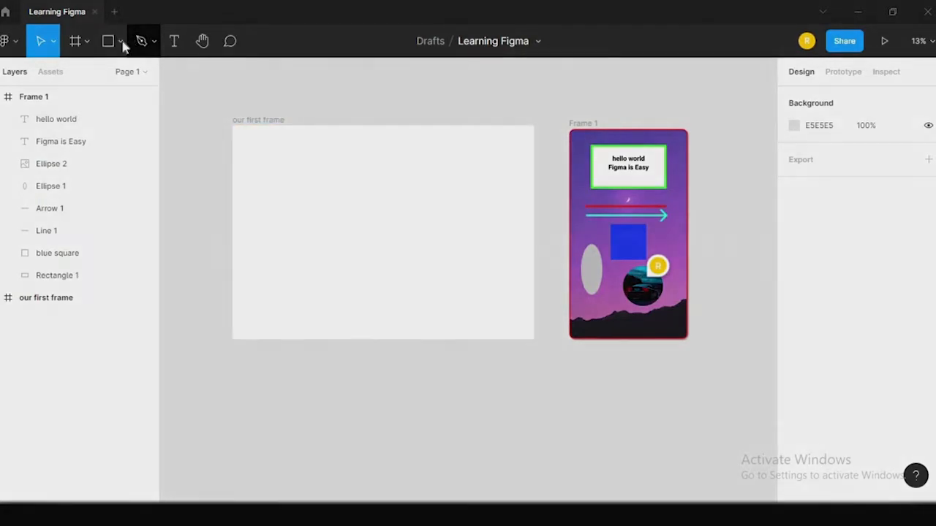
Draw a square about 855 × 855 below "our first frame" and move it to about X -725, Y 2149.
{"action": "left_click", "coordinate": [120, 41]}
{"action": "left_click", "coordinate": [140, 78]}
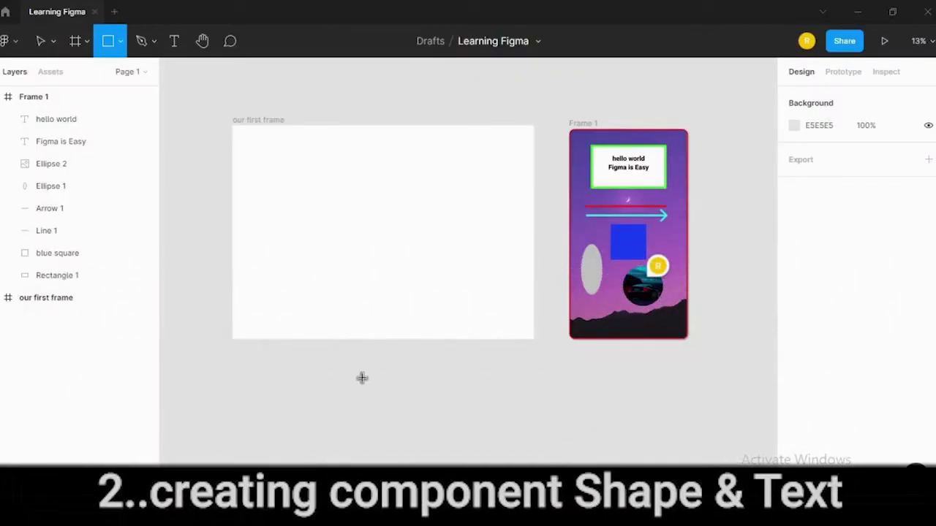
{"action": "left_click_drag", "start_coordinate": [356, 376], "coordinate": [435, 452]}
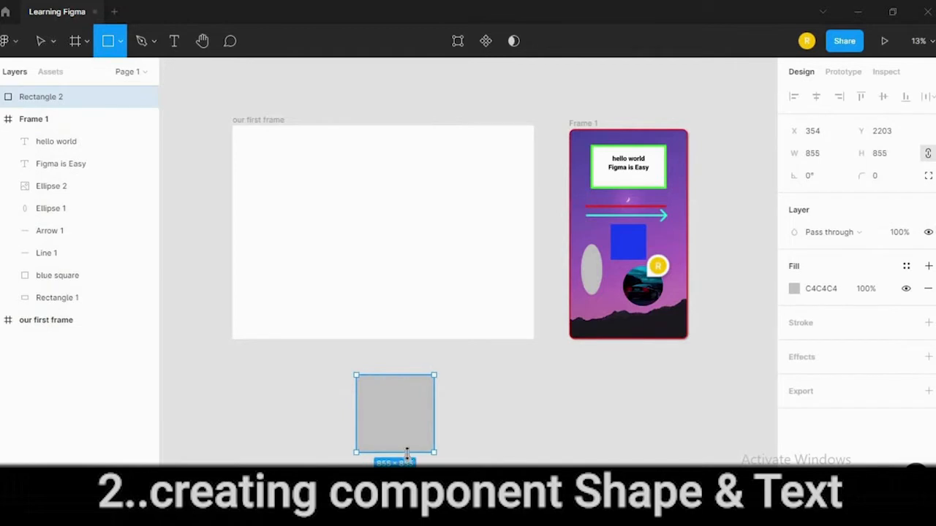
{"action": "left_click_drag", "start_coordinate": [398, 418], "coordinate": [299, 412]}
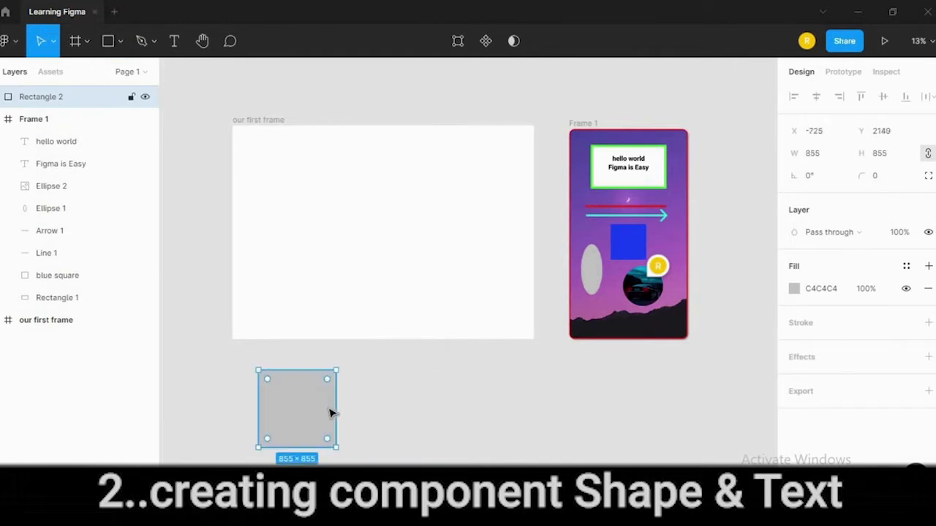
{"action": "left_click", "coordinate": [412, 409]}
{"action": "left_click", "coordinate": [304, 392]}
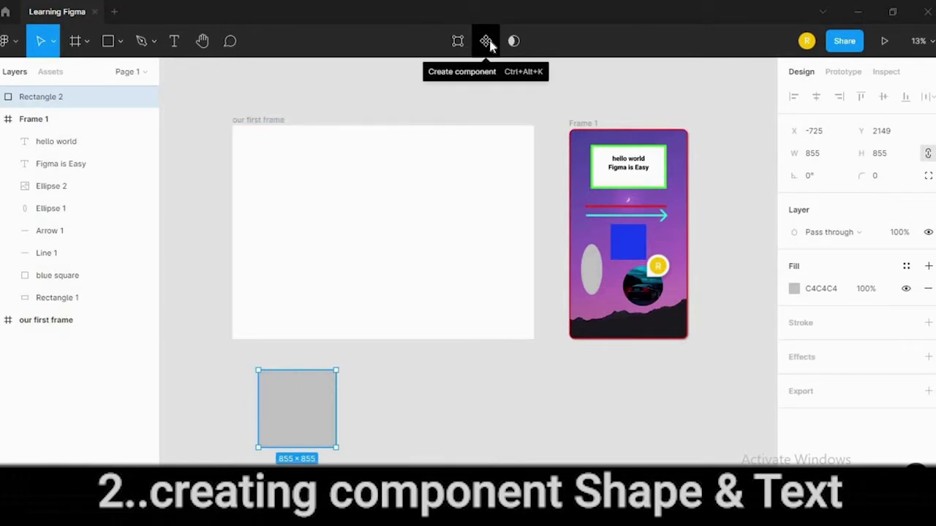
{"action": "left_click", "coordinate": [484, 379]}
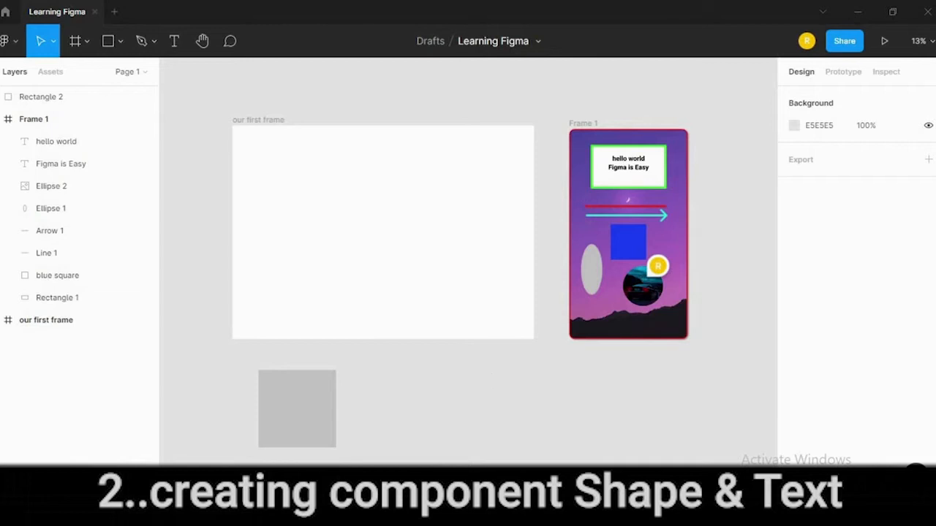
Duplicate the grey square twice to form an evenly spaced row, with the copies at about X 477 and X 1679.
{"action": "left_click", "coordinate": [317, 424]}
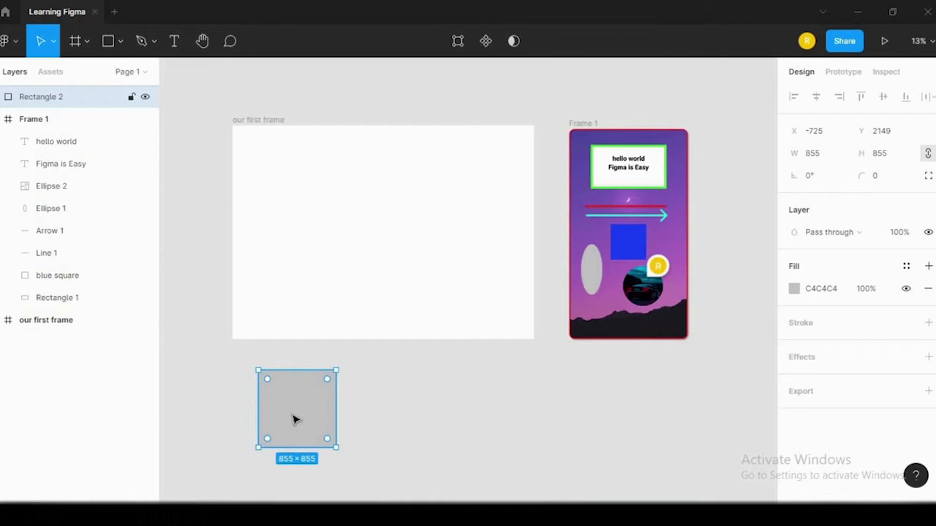
{"action": "key", "text": "ctrl+d"}
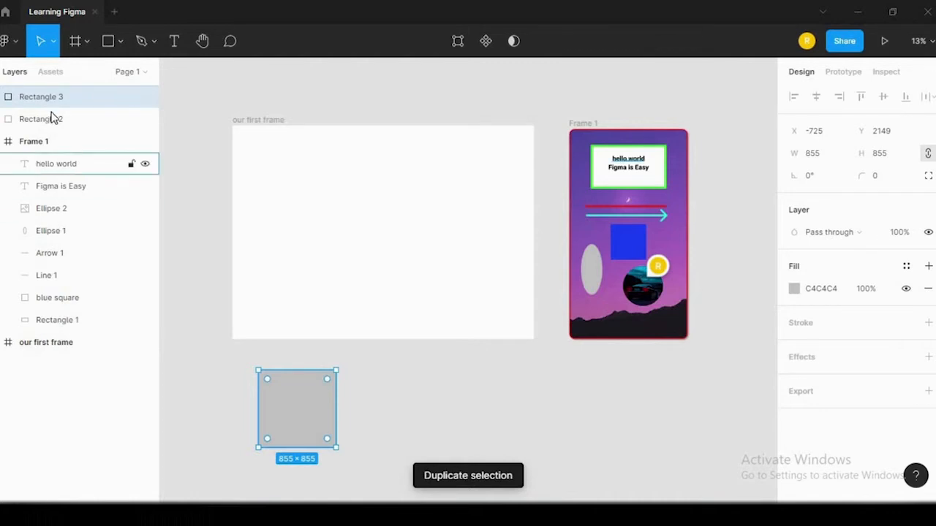
{"action": "left_click_drag", "start_coordinate": [307, 409], "coordinate": [414, 409]}
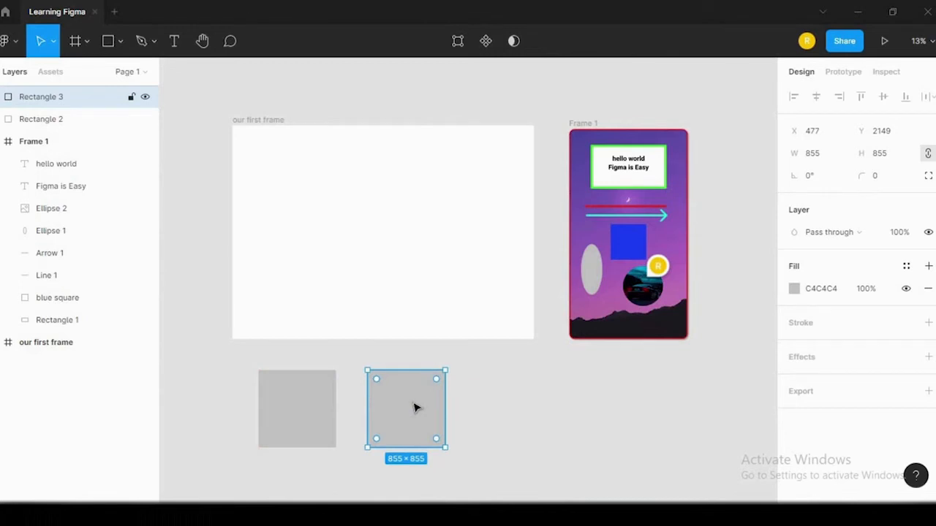
{"action": "key", "text": "ctrl+d"}
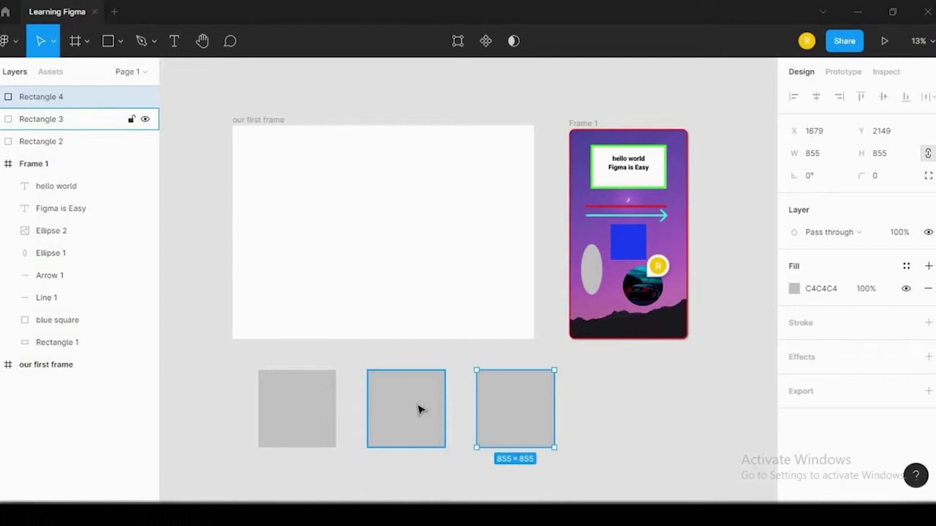
{"action": "left_click", "coordinate": [646, 457]}
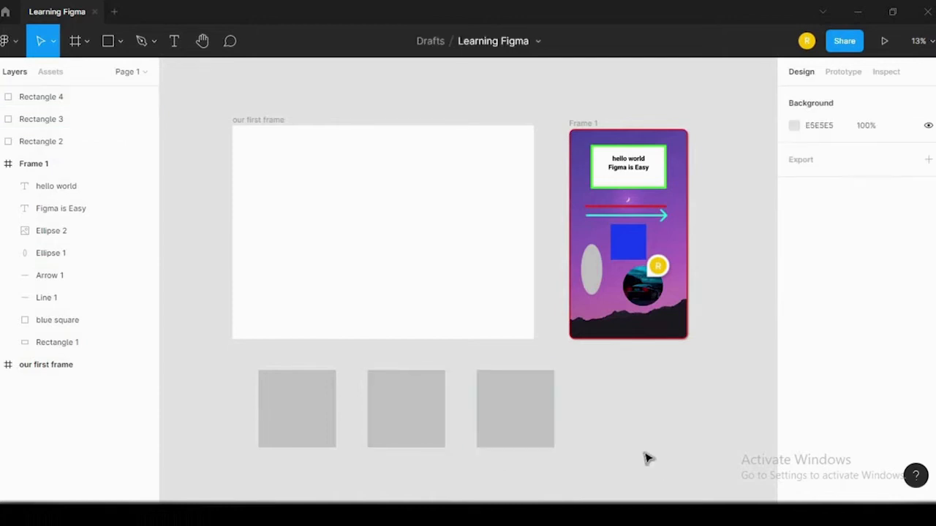
Set the fill of the original square, Rectangle 2, to red FF0000.
{"action": "left_click", "coordinate": [315, 422]}
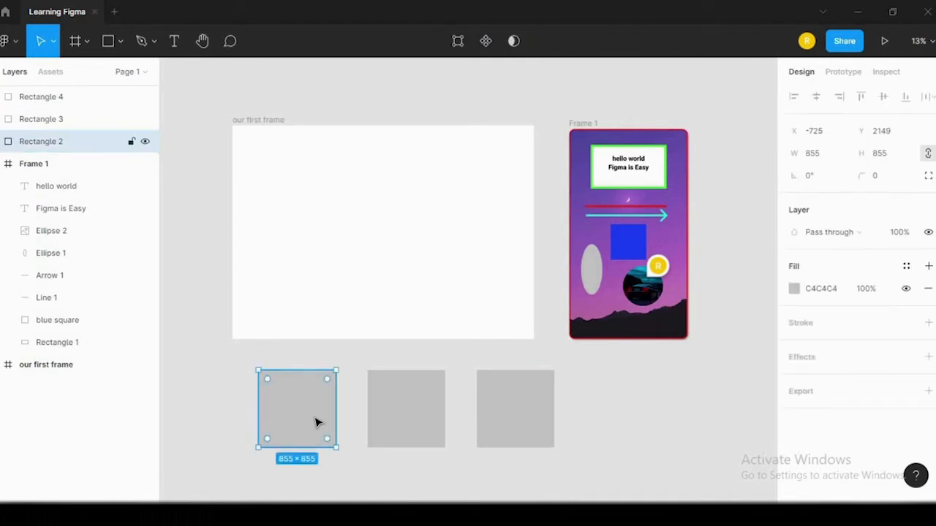
{"action": "left_click", "coordinate": [794, 290]}
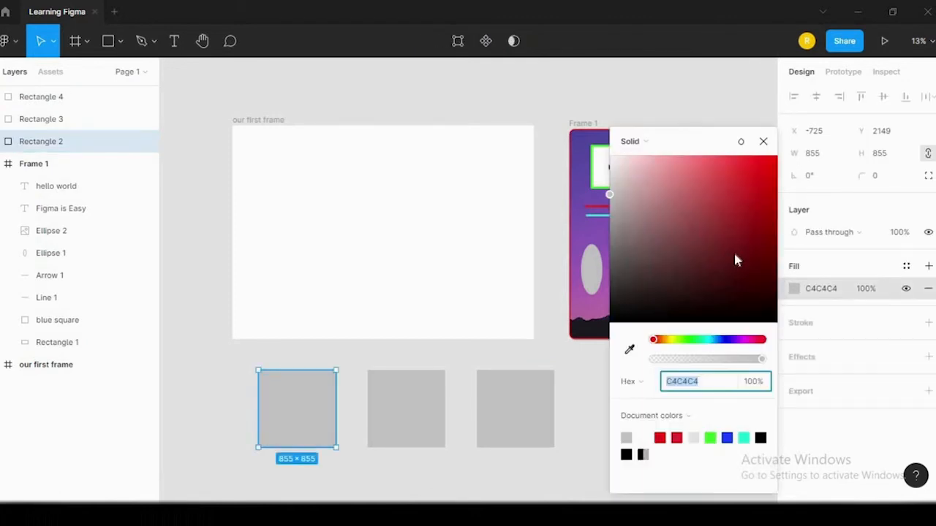
{"action": "type", "text": "FF0000"}
{"action": "key", "text": "Return"}
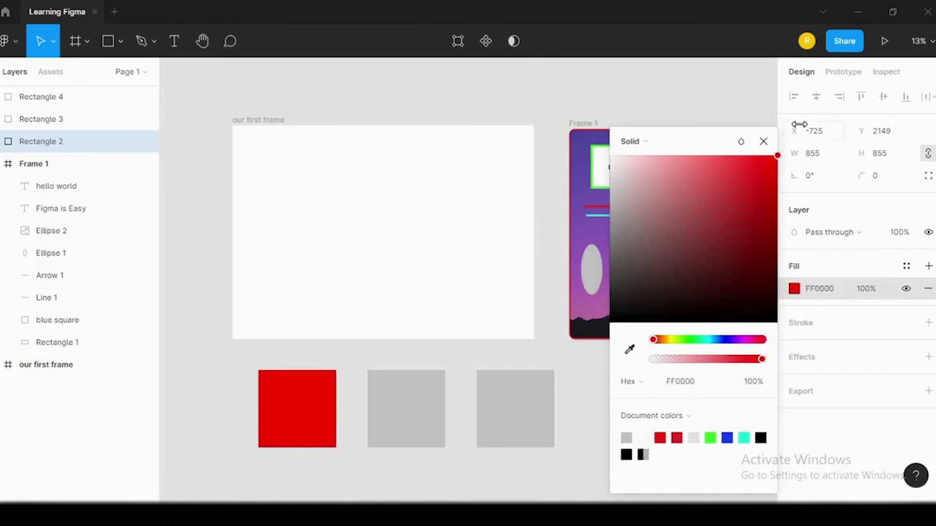
{"action": "left_click", "coordinate": [764, 141]}
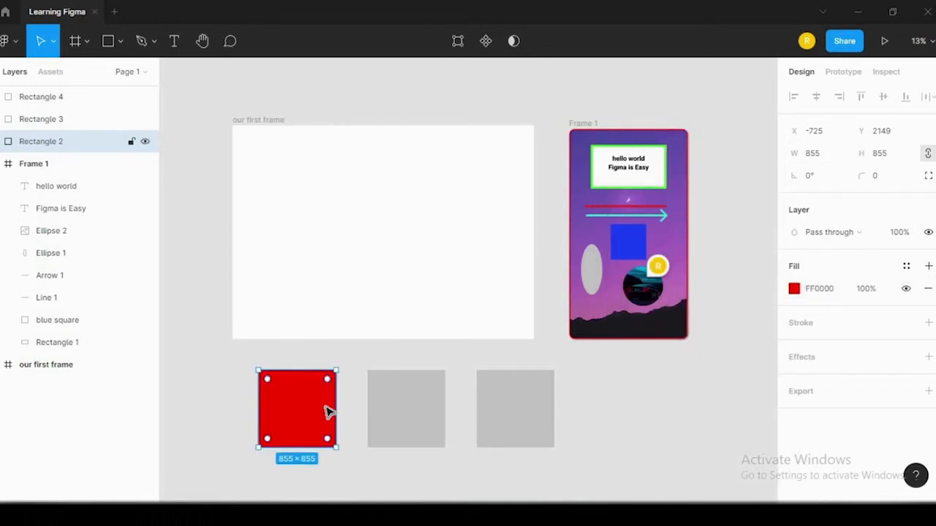
Compare the fill of the red original square with the fills of its two duplicates.
{"action": "left_click", "coordinate": [413, 388]}
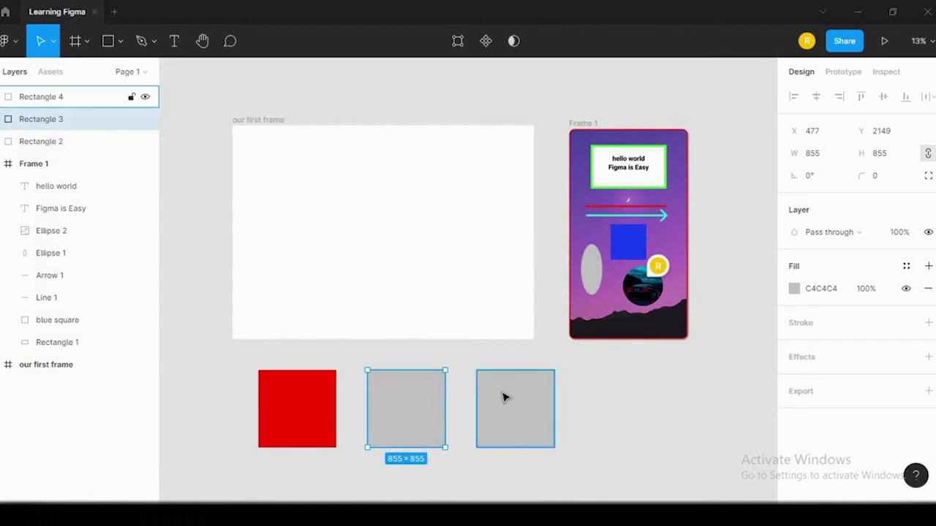
{"action": "left_click", "coordinate": [503, 394]}
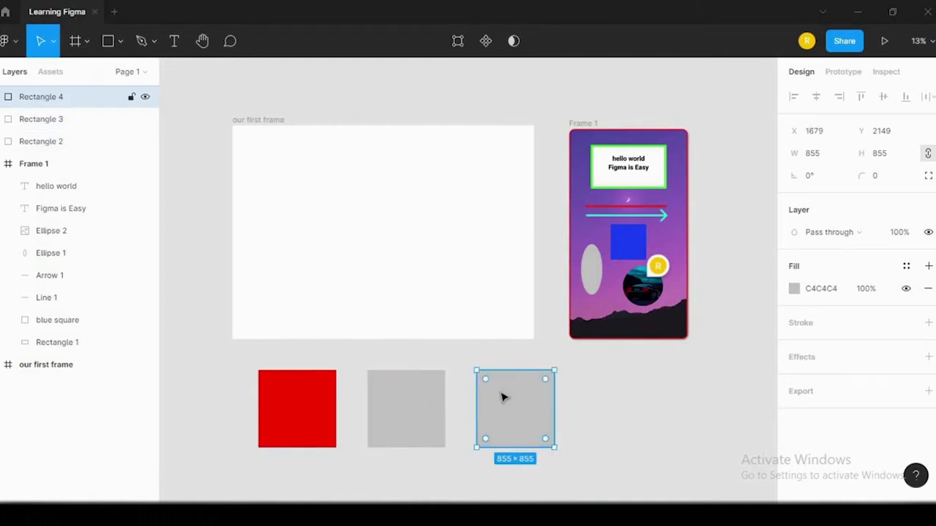
{"action": "left_click", "coordinate": [322, 402]}
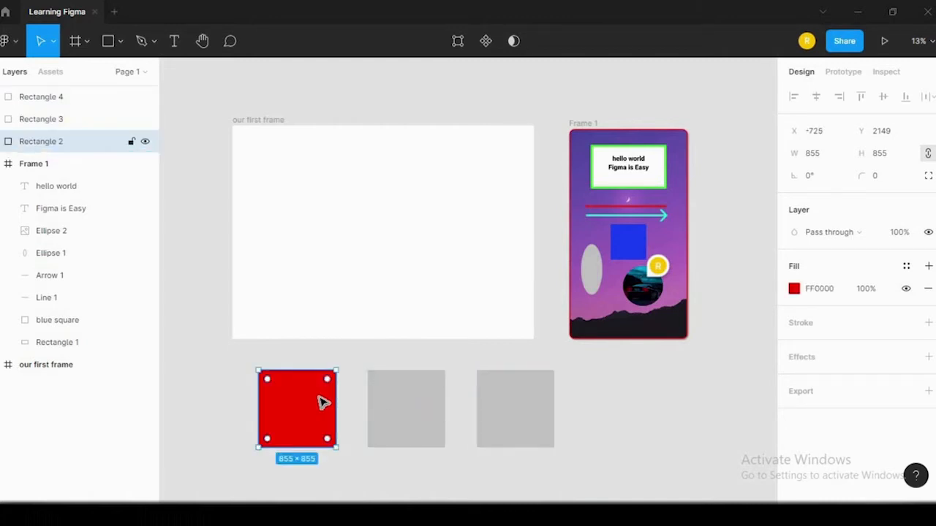
{"action": "left_click", "coordinate": [462, 387]}
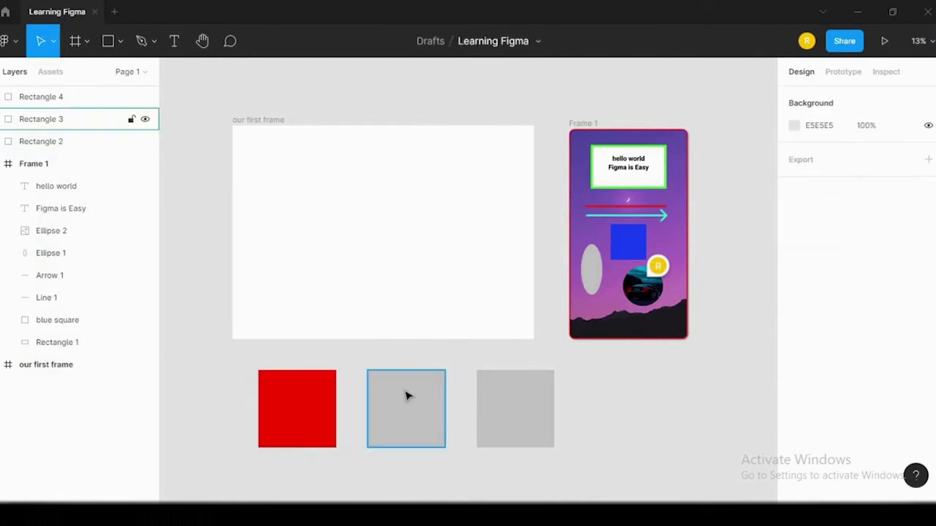
{"action": "left_click", "coordinate": [324, 408]}
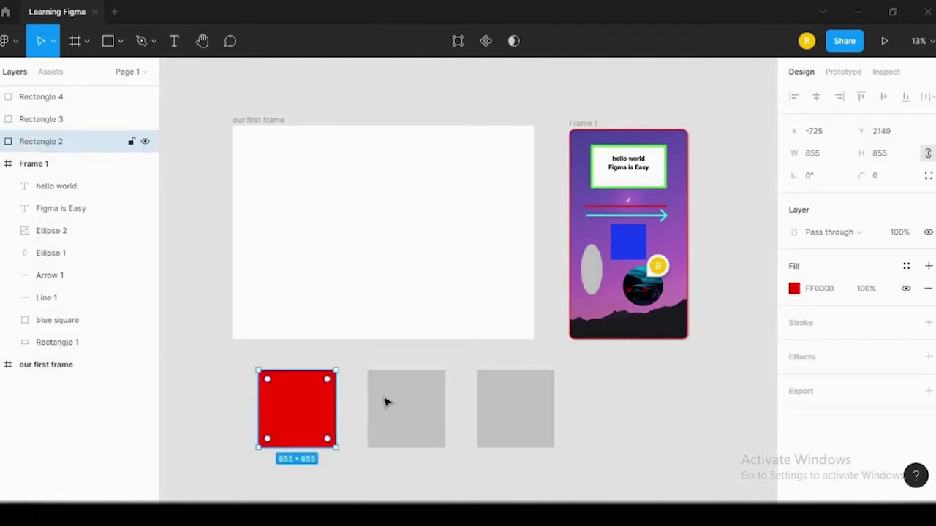
{"action": "left_click", "coordinate": [406, 403]}
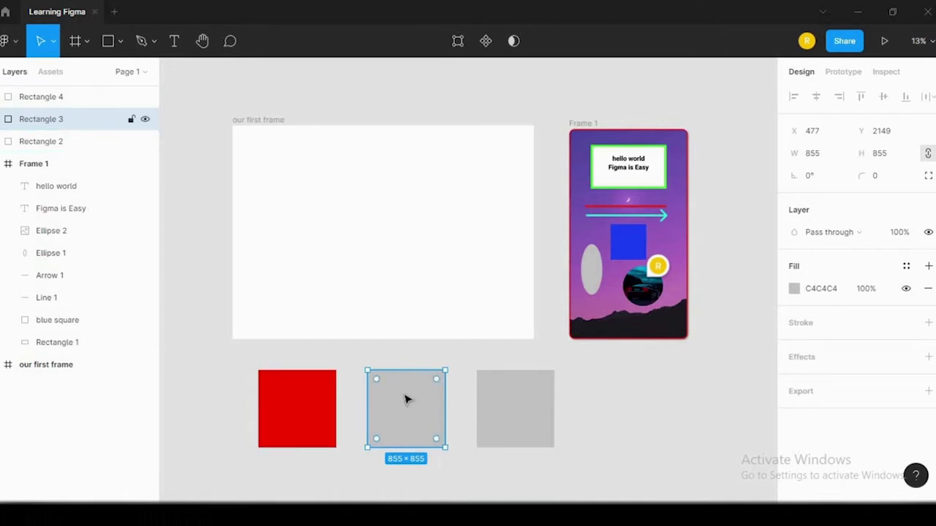
{"action": "left_click", "coordinate": [518, 398]}
{"action": "left_click", "coordinate": [407, 399]}
{"action": "left_click", "coordinate": [686, 390]}
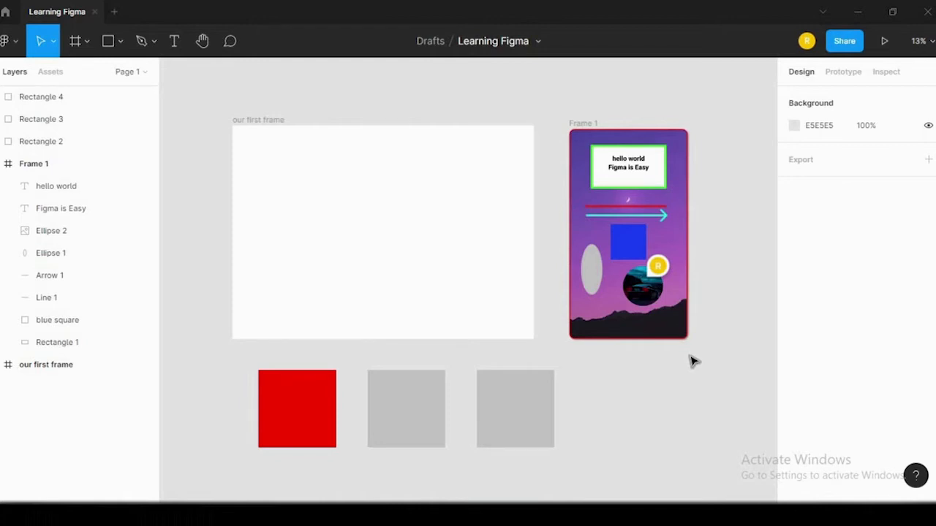
{"action": "scroll", "coordinate": [692, 362], "scroll_direction": "down", "scroll_amount": 2}
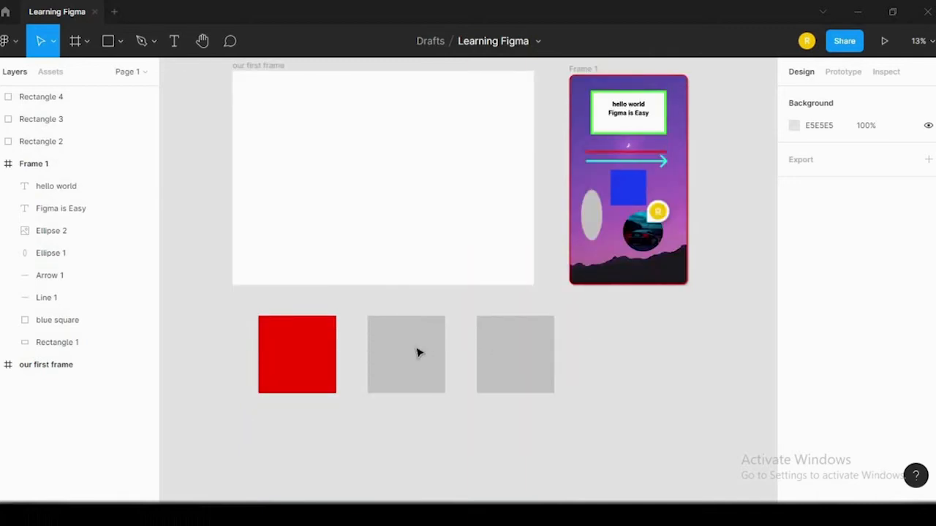
{"action": "left_click", "coordinate": [299, 357]}
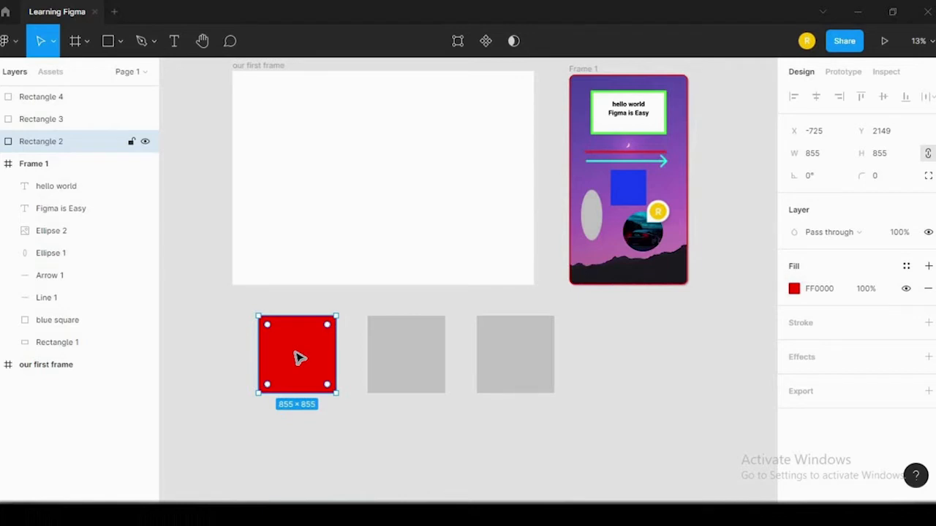
Duplicate the red square and place the copy directly below it at about X -725, Y 3346.
{"action": "key", "text": "ctrl+d"}
{"action": "left_click_drag", "start_coordinate": [299, 357], "coordinate": [299, 462]}
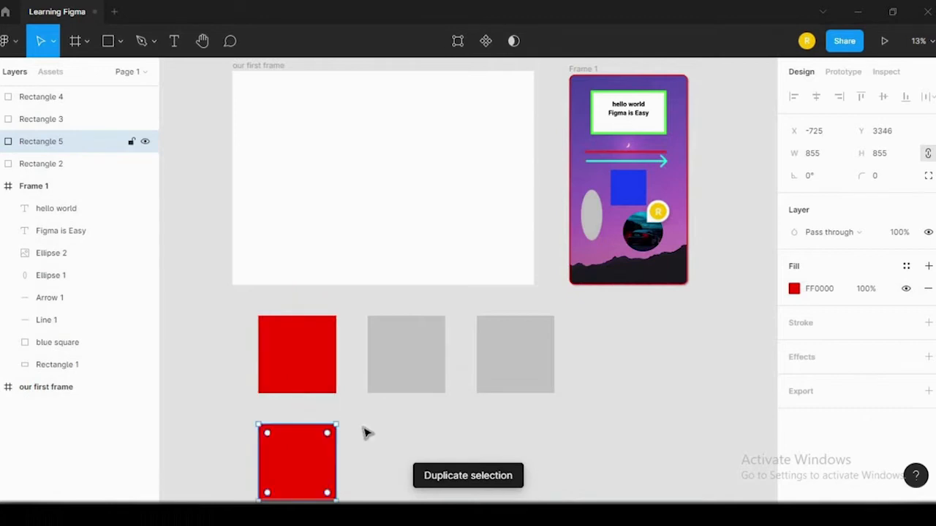
{"action": "scroll", "coordinate": [427, 426], "scroll_direction": "down", "scroll_amount": 1}
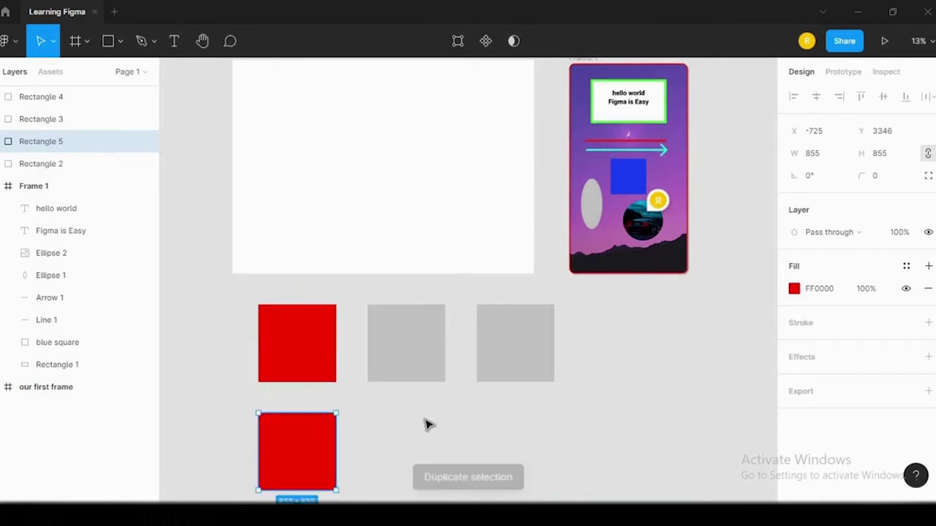
{"action": "left_click", "coordinate": [545, 424]}
Set the fill of the lower red square to green 33C27E.
{"action": "left_click", "coordinate": [307, 451]}
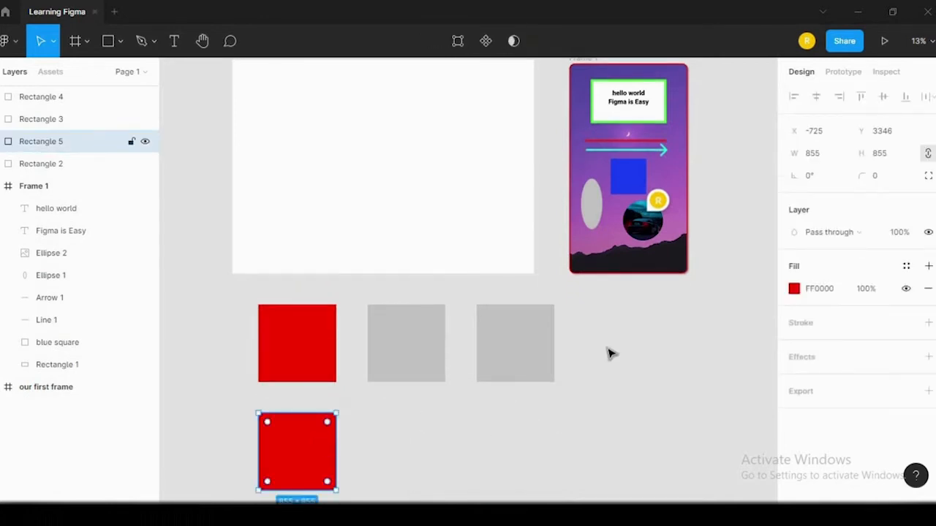
{"action": "left_click", "coordinate": [795, 290]}
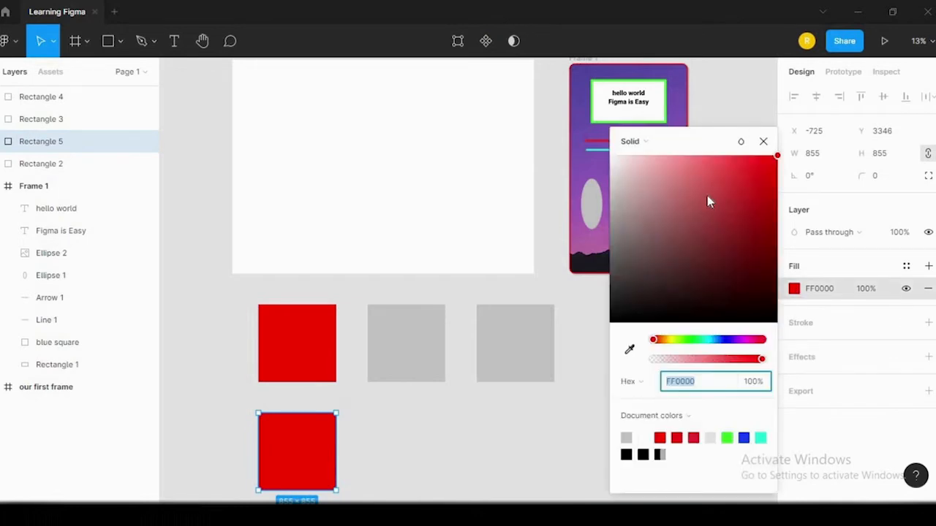
{"action": "left_click", "coordinate": [698, 340]}
{"action": "left_click_drag", "start_coordinate": [725, 215], "coordinate": [733, 196]}
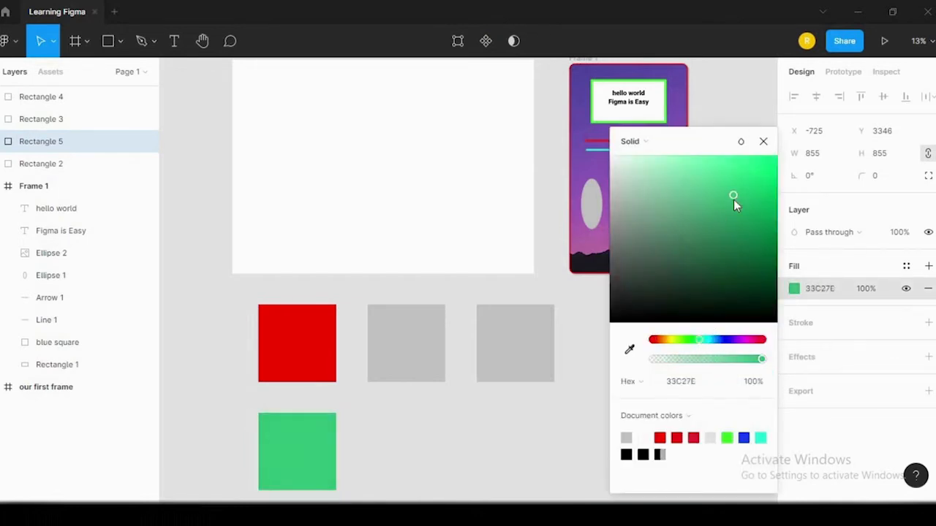
{"action": "left_click", "coordinate": [763, 142]}
Turn the green square into a component.
{"action": "left_click", "coordinate": [340, 449]}
{"action": "left_click", "coordinate": [324, 449]}
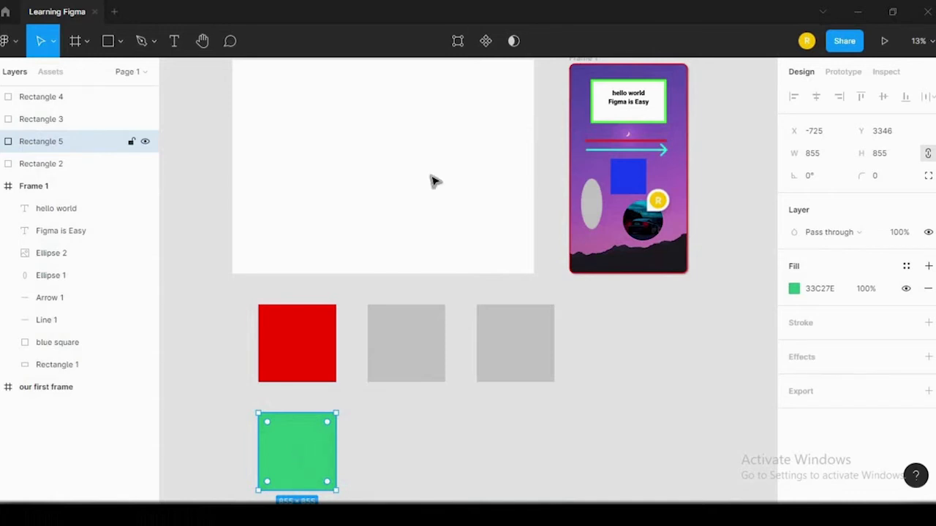
{"action": "left_click", "coordinate": [487, 41]}
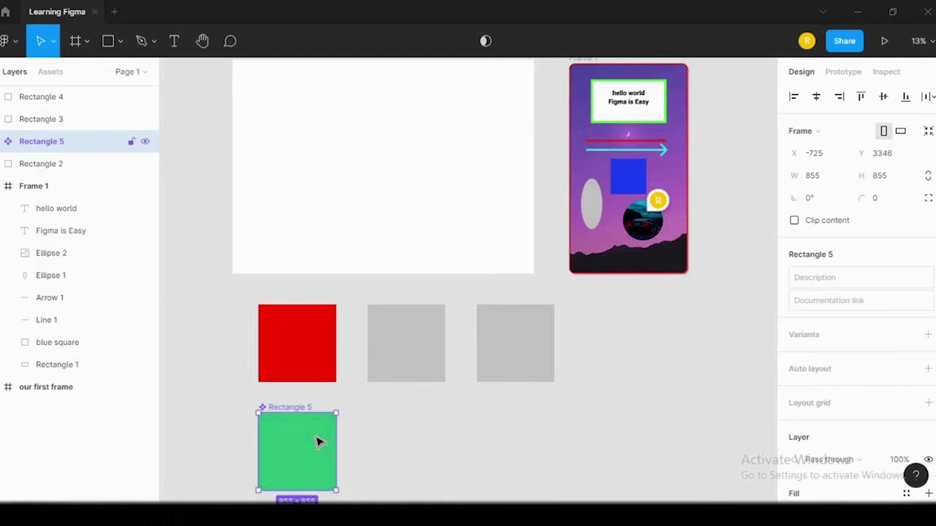
Duplicate the green component twice into an evenly spaced row, with the first instance at about X 477, Y 3346.
{"action": "key", "text": "ctrl+d"}
{"action": "left_click_drag", "start_coordinate": [309, 449], "coordinate": [419, 449]}
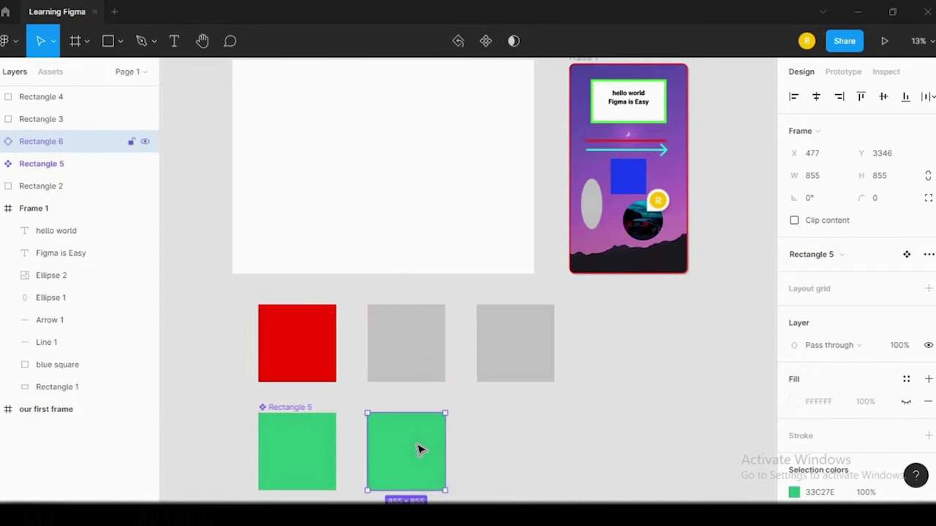
{"action": "key", "text": "ctrl+d"}
{"action": "scroll", "coordinate": [646, 418], "scroll_direction": "down", "scroll_amount": 1}
{"action": "left_click", "coordinate": [645, 419]}
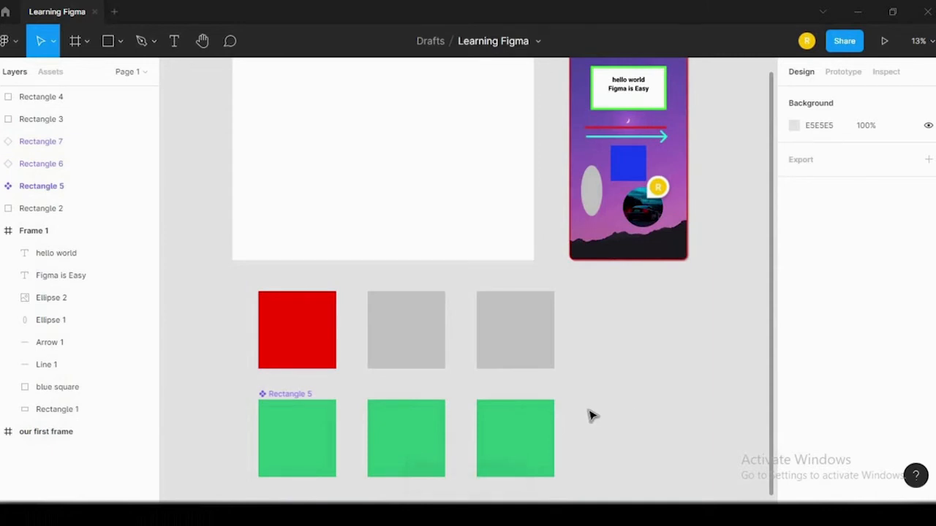
Set the fill of the rectangle inside the main component, Rectangle 5, to yellow EEBB39.
{"action": "left_click", "coordinate": [283, 441]}
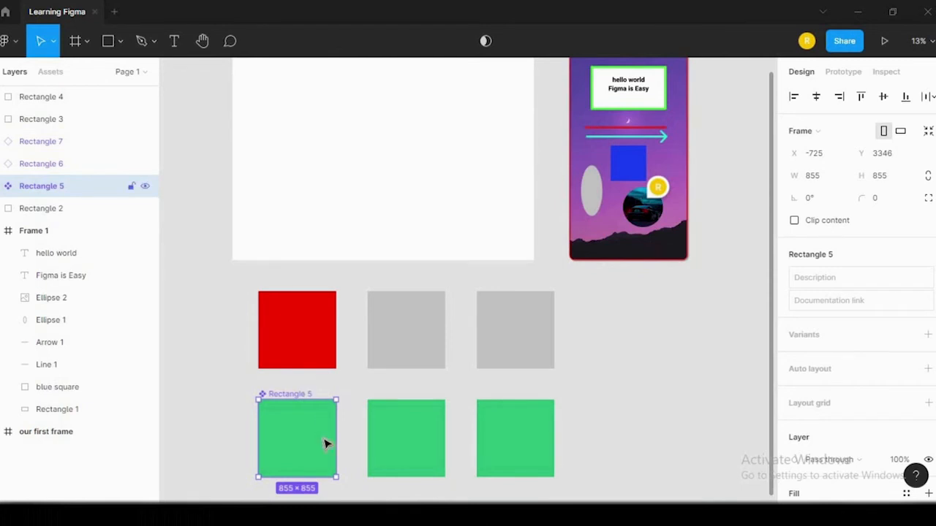
{"action": "scroll", "coordinate": [871, 339], "scroll_direction": "down", "scroll_amount": 3}
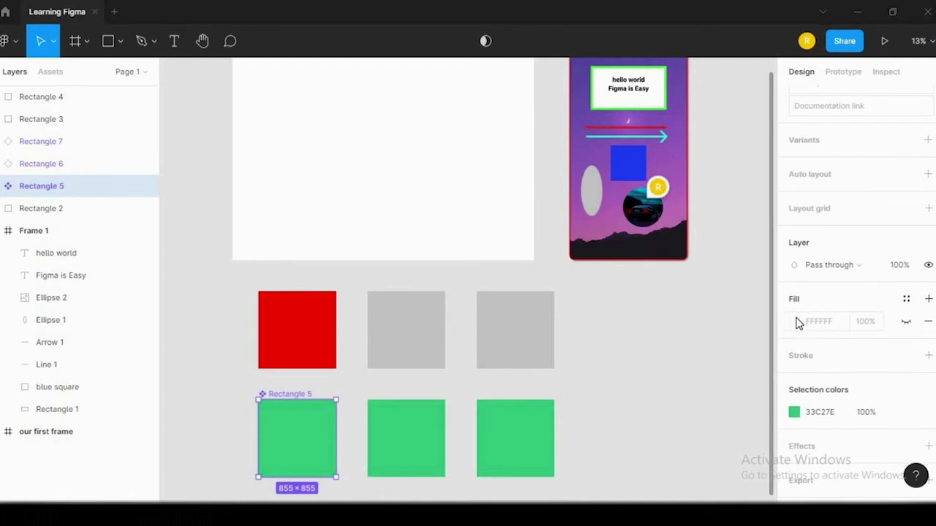
{"action": "double_click", "coordinate": [291, 437]}
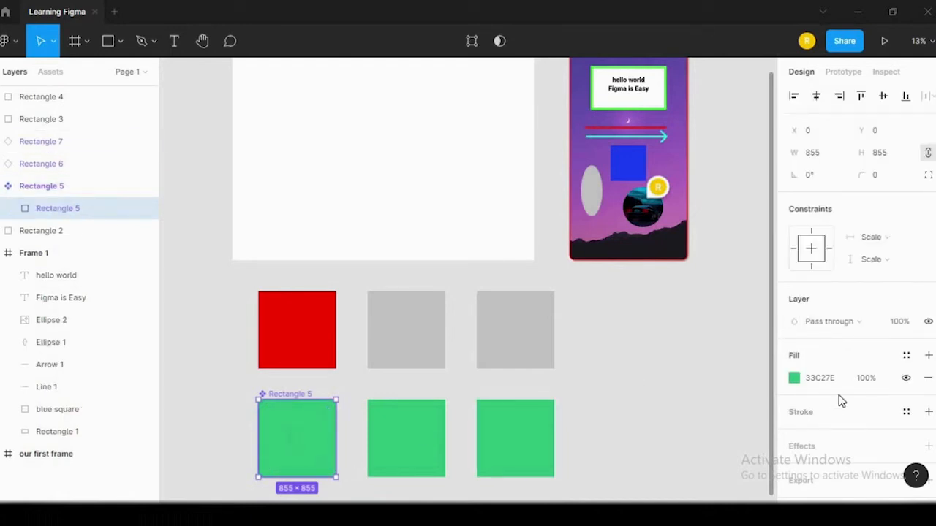
{"action": "left_click", "coordinate": [795, 378]}
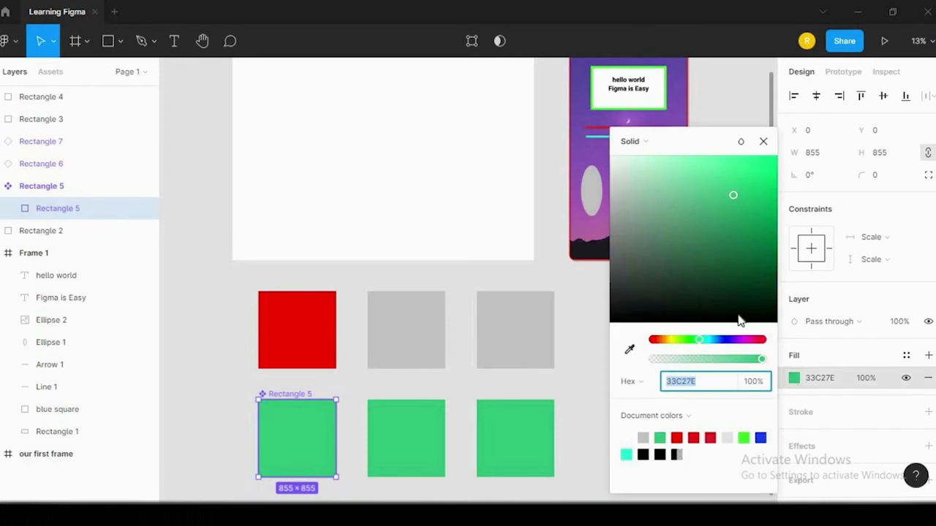
{"action": "left_click", "coordinate": [665, 340]}
{"action": "left_click_drag", "start_coordinate": [751, 151], "coordinate": [738, 187]}
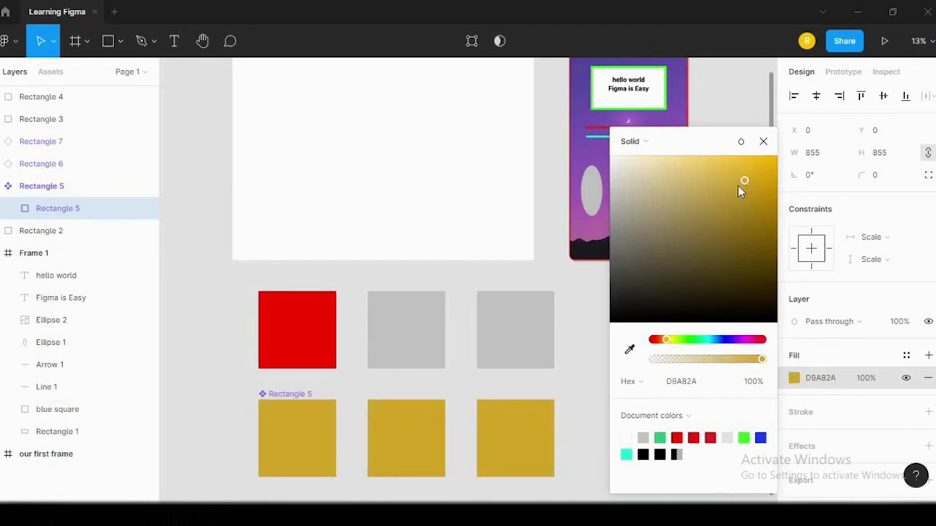
{"action": "mouse_move", "coordinate": [738, 186]}
{"action": "left_mouse_down"}
{"action": "mouse_move", "coordinate": [697, 250]}
{"action": "mouse_move", "coordinate": [661, 217]}
{"action": "mouse_move", "coordinate": [714, 171]}
{"action": "mouse_move", "coordinate": [738, 171]}
{"action": "left_mouse_up"}
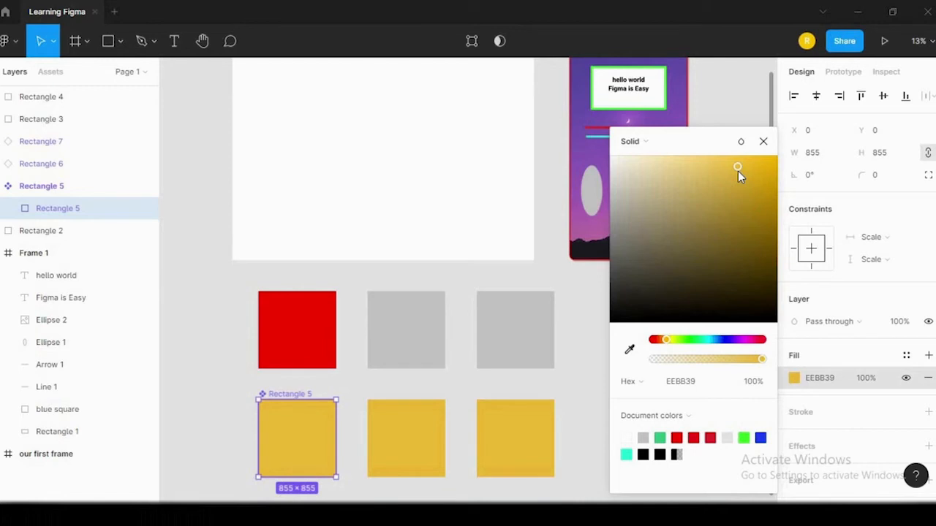
{"action": "left_click", "coordinate": [764, 141]}
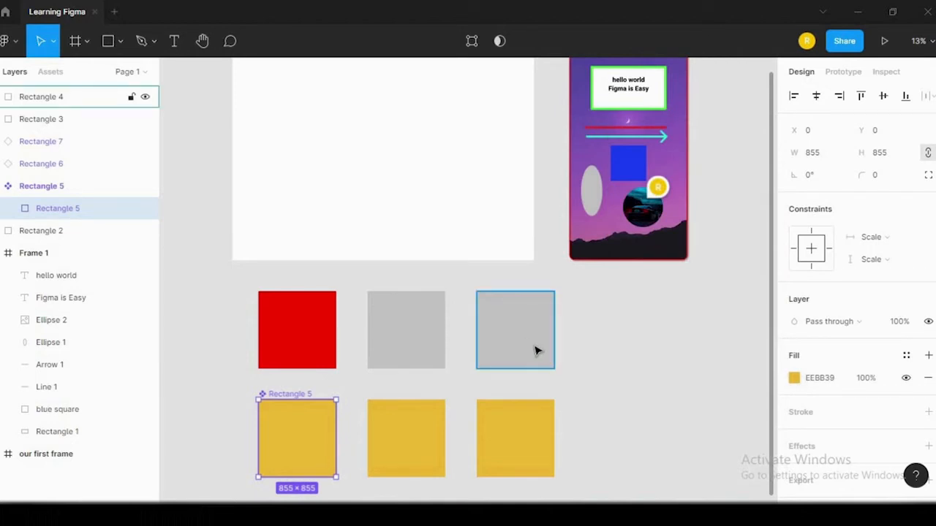
Delete the upper row of plain squares, the red one and the two grey ones.
{"action": "scroll", "coordinate": [596, 382], "scroll_direction": "down", "scroll_amount": 1}
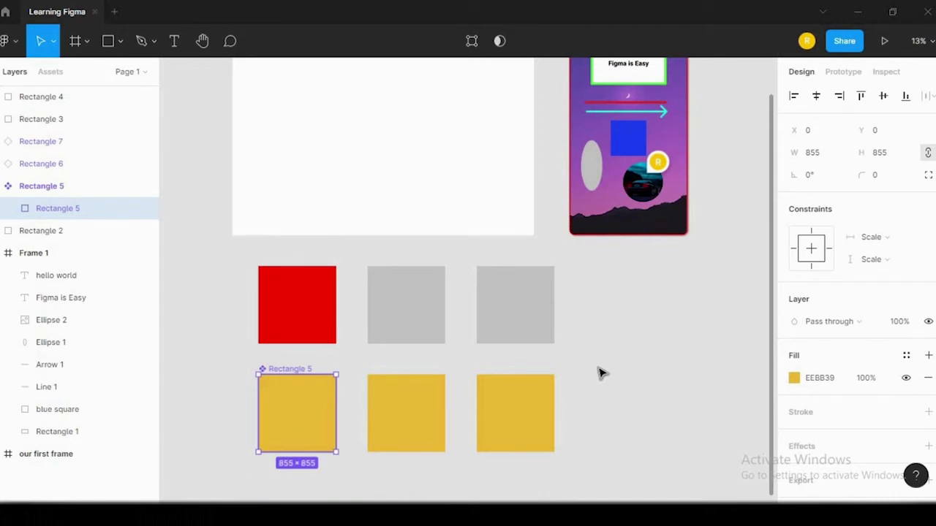
{"action": "left_click_drag", "start_coordinate": [232, 256], "coordinate": [572, 356]}
{"action": "key", "text": "Delete"}
Add the text "FIGMA IS EASY" in the empty area above the yellow squares, at about X -347, Y 2481.
{"action": "left_click", "coordinate": [175, 41]}
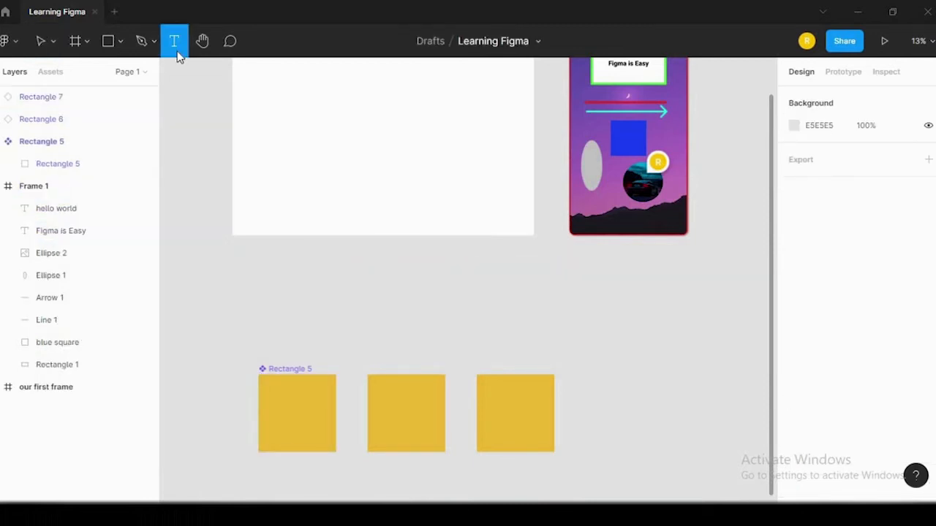
{"action": "left_click", "coordinate": [294, 297]}
{"action": "type", "text": "FIGMA"}
{"action": "key", "text": "Escape"}
{"action": "type", "text": "IS EASY"}
{"action": "left_click", "coordinate": [376, 290]}
Set the "FIGMA IS EASY" text to size 128 and move it to about X -761, Y 2350.
{"action": "double_click", "coordinate": [323, 300]}
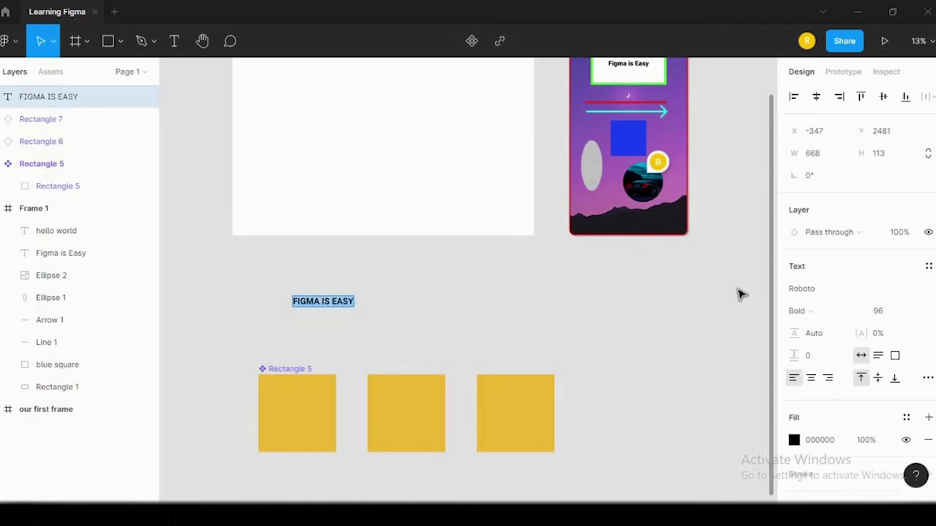
{"action": "left_click", "coordinate": [913, 312]}
{"action": "left_click", "coordinate": [905, 329]}
{"action": "key", "text": "Escape"}
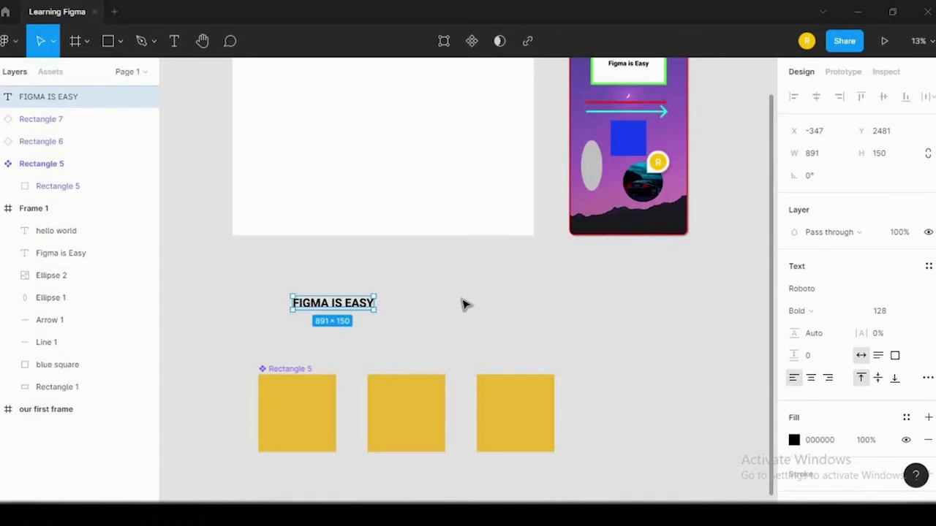
{"action": "left_click_drag", "start_coordinate": [344, 300], "coordinate": [306, 288]}
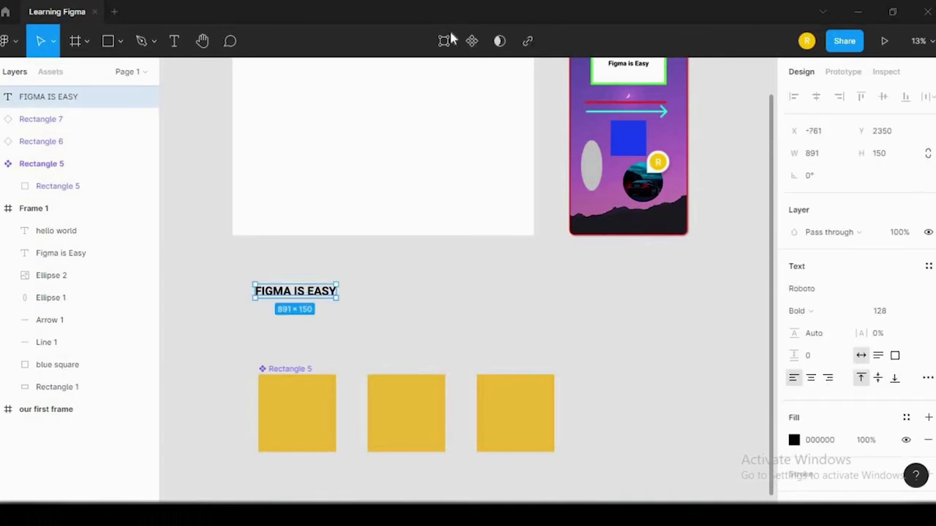
Turn the "FIGMA IS EASY" text into a component and place an instance beside it at about X 533, Y 2350.
{"action": "left_click", "coordinate": [472, 41]}
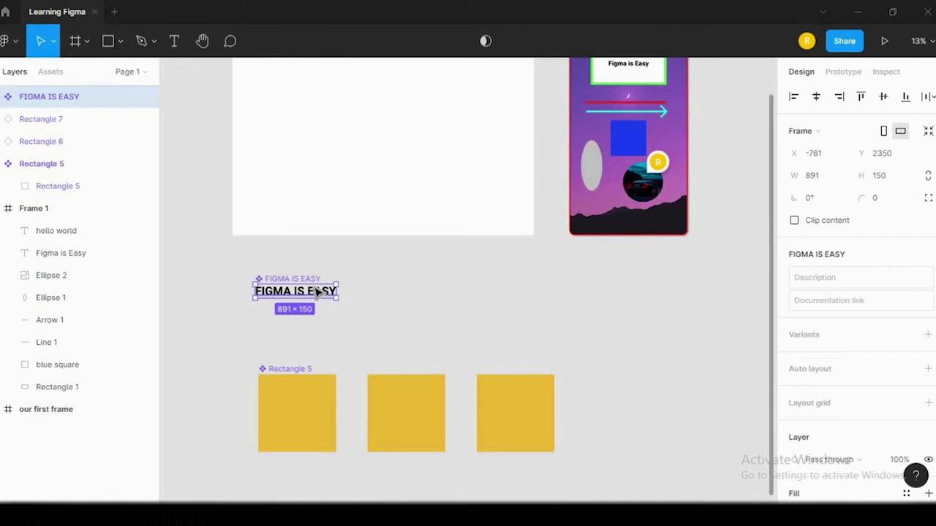
{"action": "key", "text": "ctrl+d"}
{"action": "left_click_drag", "start_coordinate": [319, 291], "coordinate": [433, 292]}
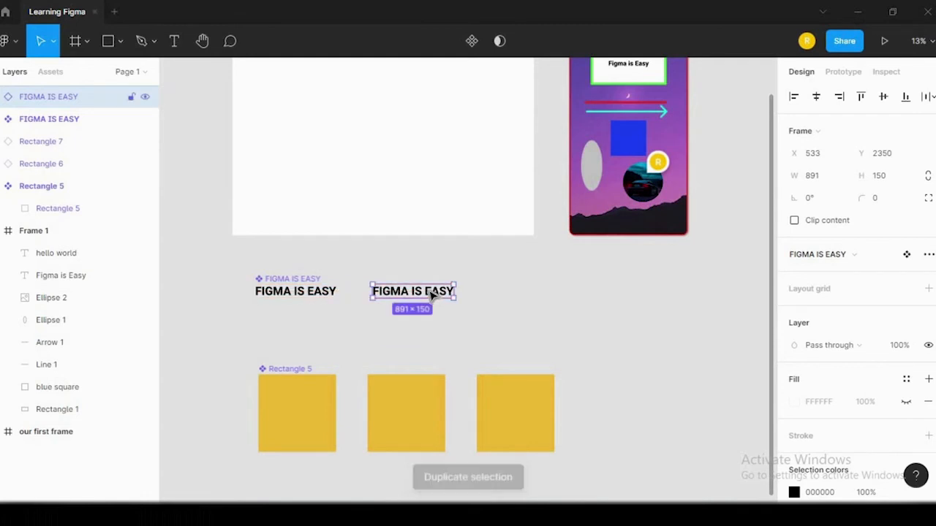
Change the text of the new instance to "FIGMA IS COOL".
{"action": "double_click", "coordinate": [436, 292]}
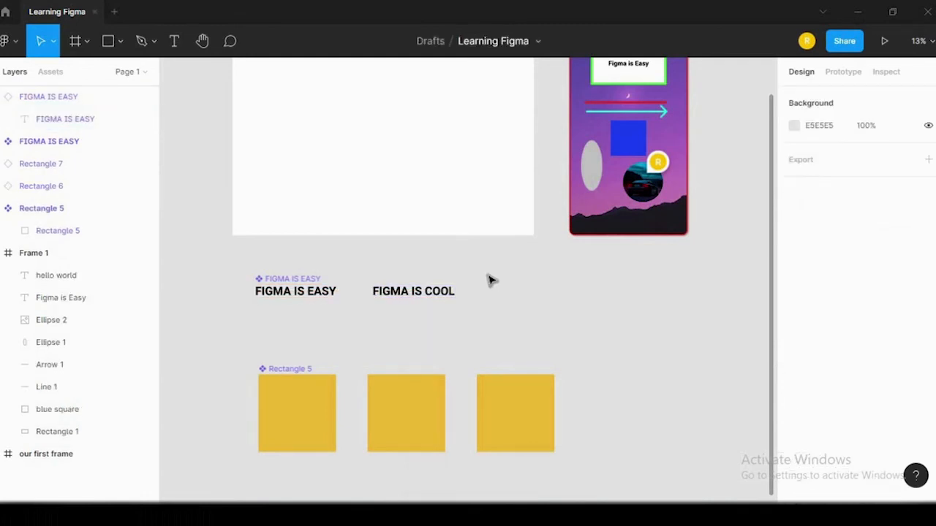
{"action": "left_click", "coordinate": [416, 295]}
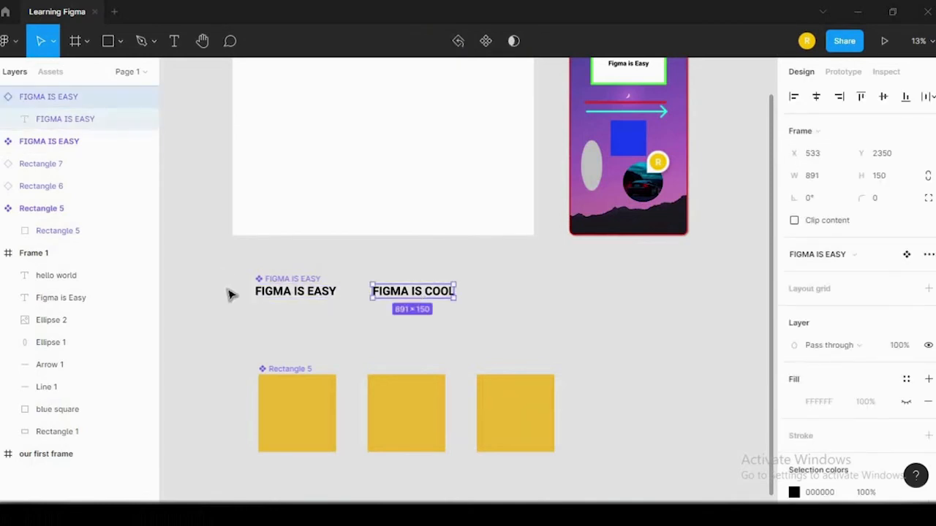
Set the fill of the text inside the main "FIGMA IS EASY" component to red DE3C3C.
{"action": "left_click", "coordinate": [291, 291]}
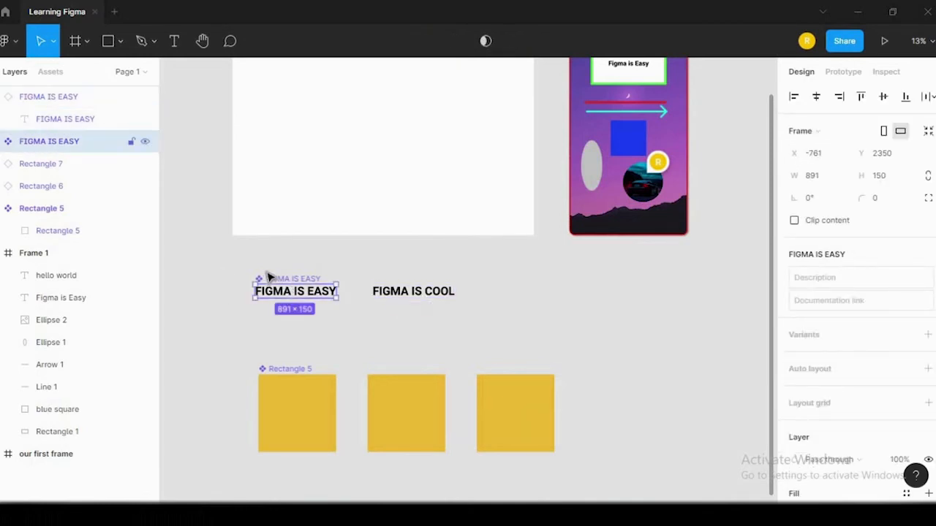
{"action": "key", "text": "Return"}
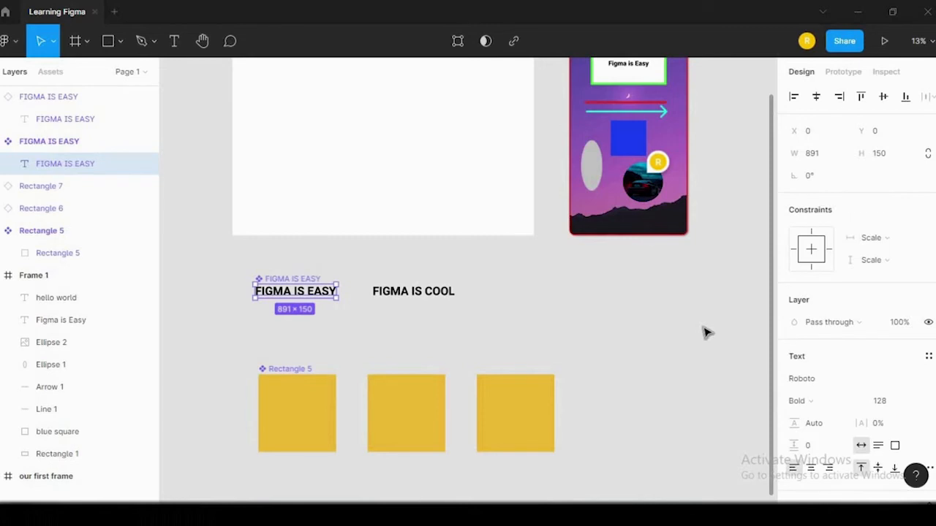
{"action": "scroll", "coordinate": [871, 376], "scroll_direction": "down", "scroll_amount": 3}
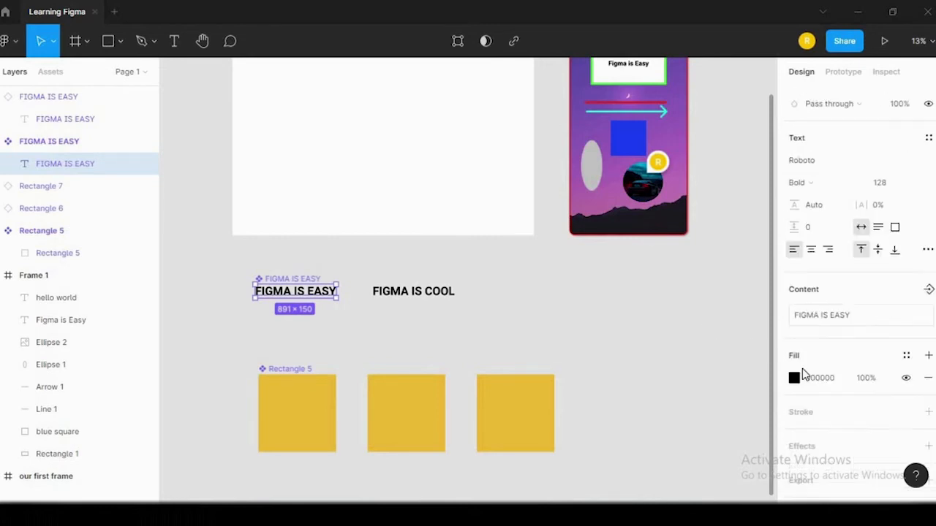
{"action": "left_click", "coordinate": [795, 379]}
{"action": "left_click_drag", "start_coordinate": [727, 194], "coordinate": [732, 181]}
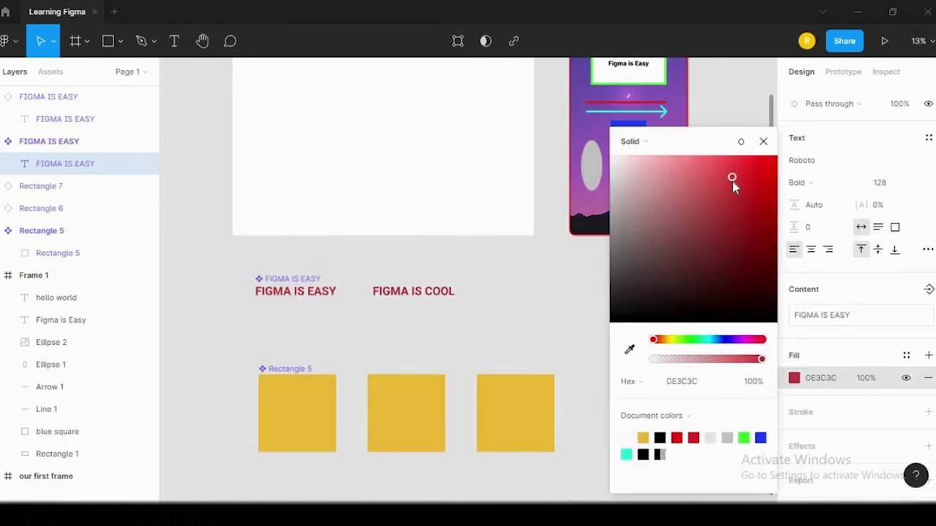
{"action": "left_click", "coordinate": [680, 291]}
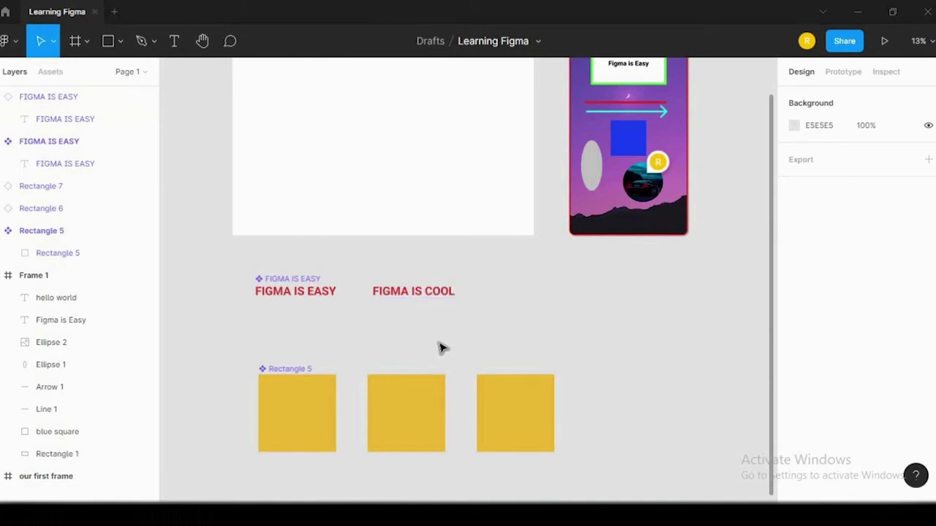
Resize the middle yellow instance, Rectangle 6, into a smaller, wide rectangle.
{"action": "left_click", "coordinate": [395, 413]}
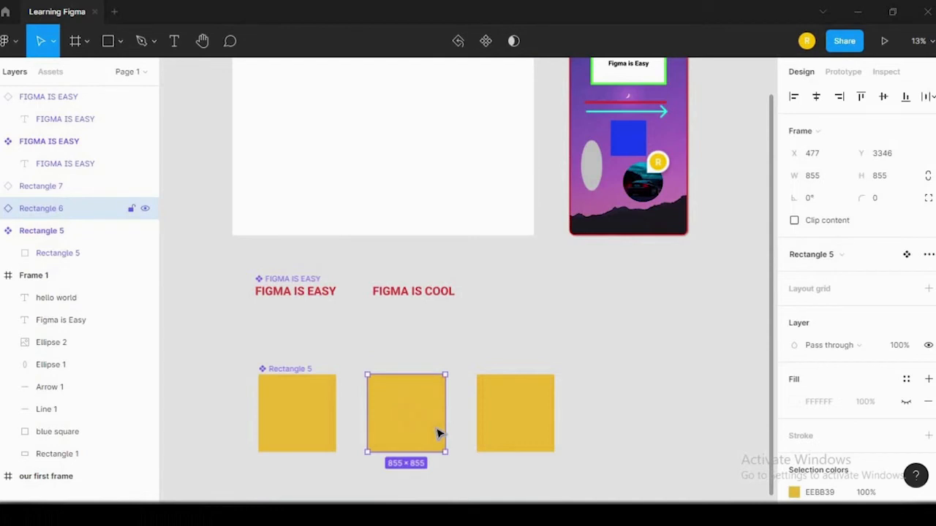
{"action": "left_click_drag", "start_coordinate": [446, 453], "coordinate": [416, 424]}
Set the fill of the rectangle inside the main Rectangle 5 component to magenta EA39EE.
{"action": "left_click", "coordinate": [311, 415]}
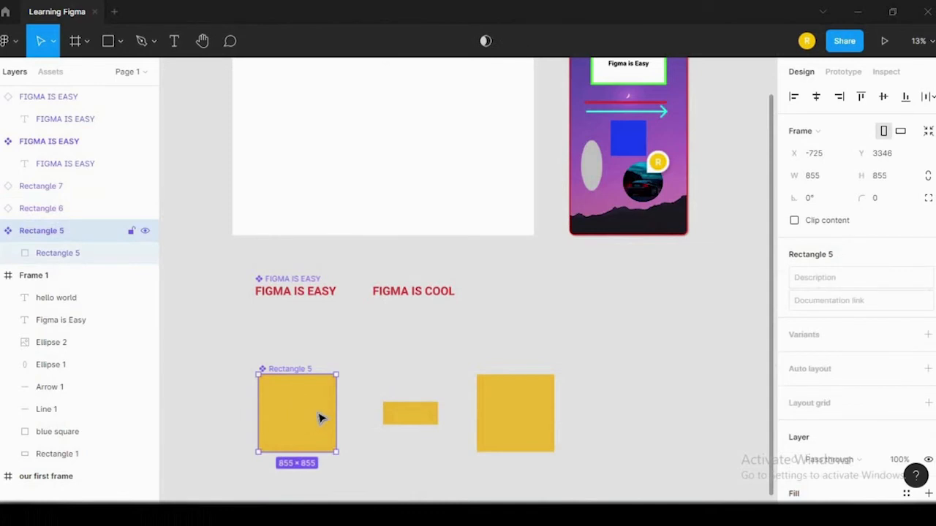
{"action": "scroll", "coordinate": [797, 409], "scroll_direction": "down", "scroll_amount": 5}
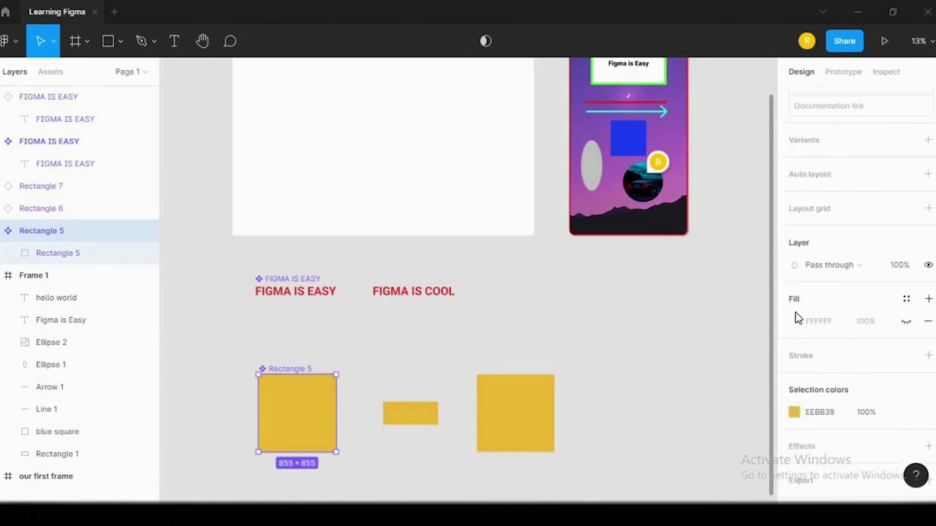
{"action": "double_click", "coordinate": [311, 411]}
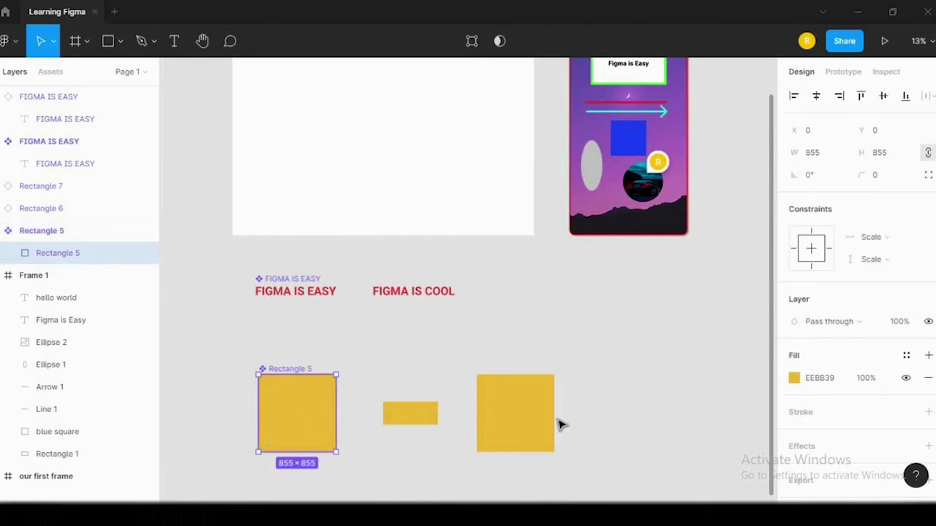
{"action": "left_click", "coordinate": [794, 378]}
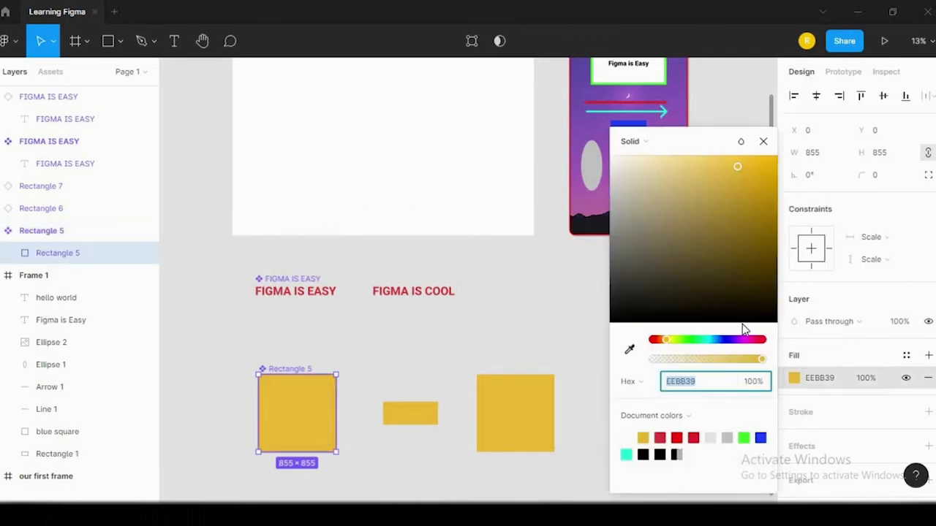
{"action": "left_click_drag", "start_coordinate": [736, 340], "coordinate": [745, 341]}
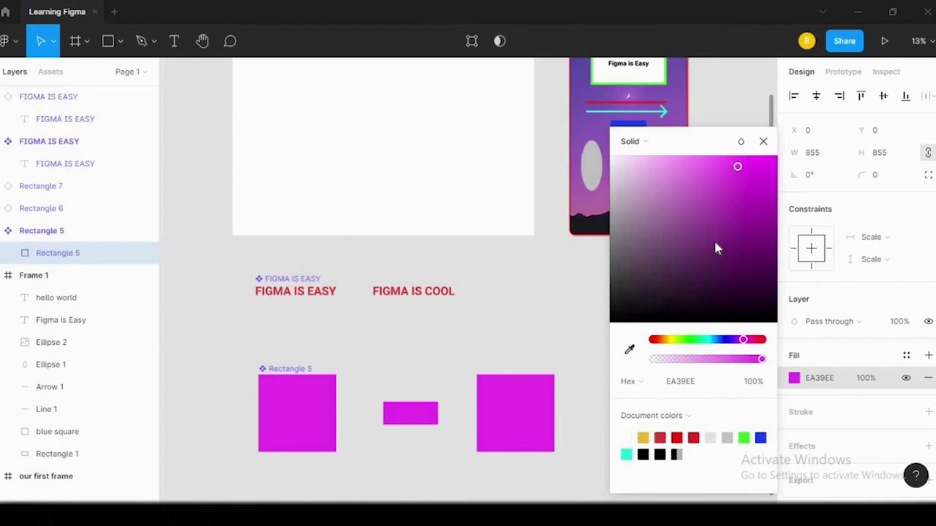
{"action": "left_click", "coordinate": [763, 141]}
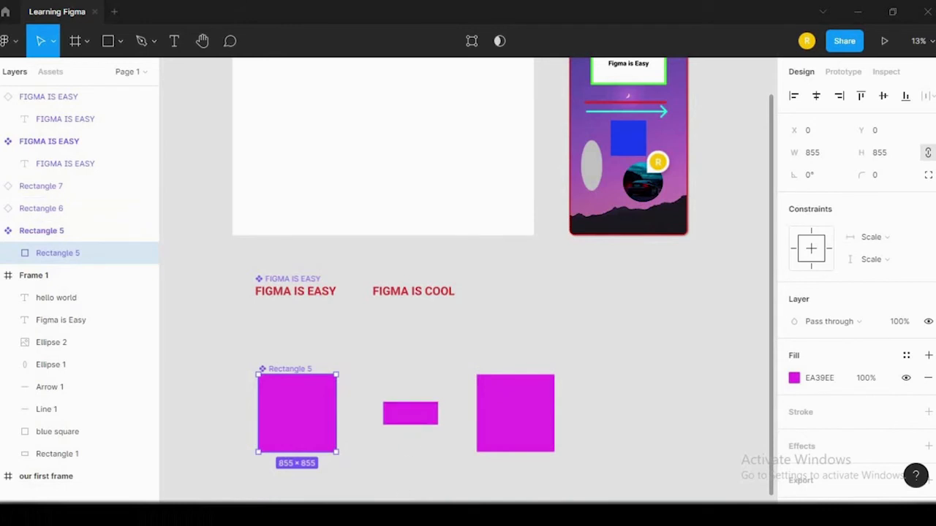
Delete both main components together with all their text and rectangle instances from the canvas below the frames.
{"action": "key", "text": "Escape"}
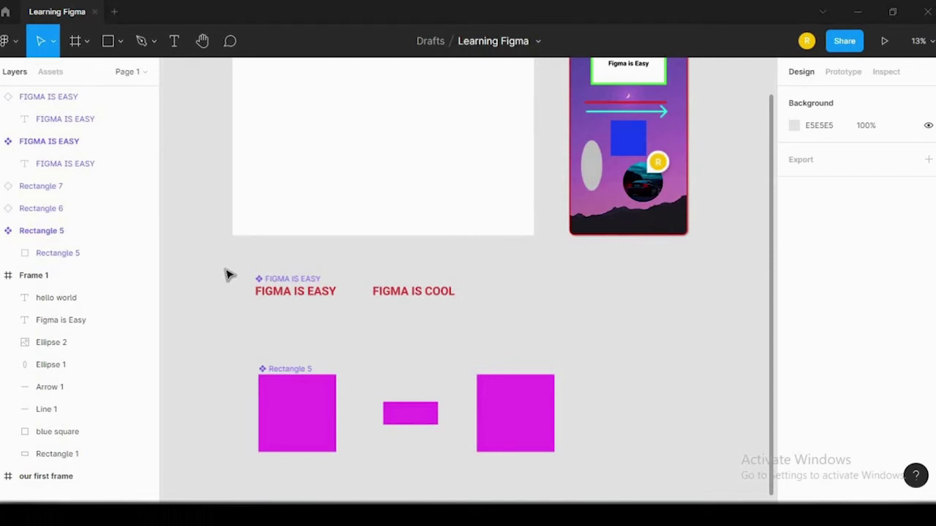
{"action": "left_click_drag", "start_coordinate": [225, 270], "coordinate": [594, 488]}
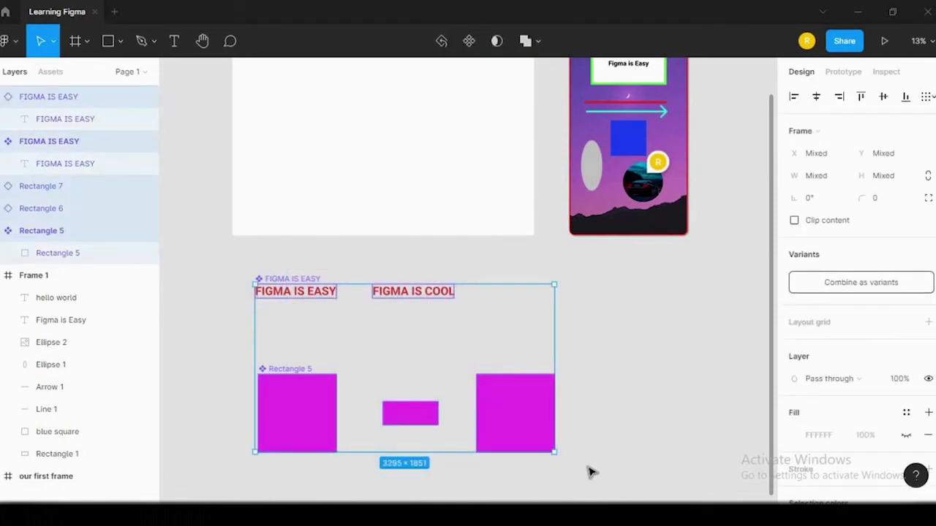
{"action": "key", "text": "Delete"}
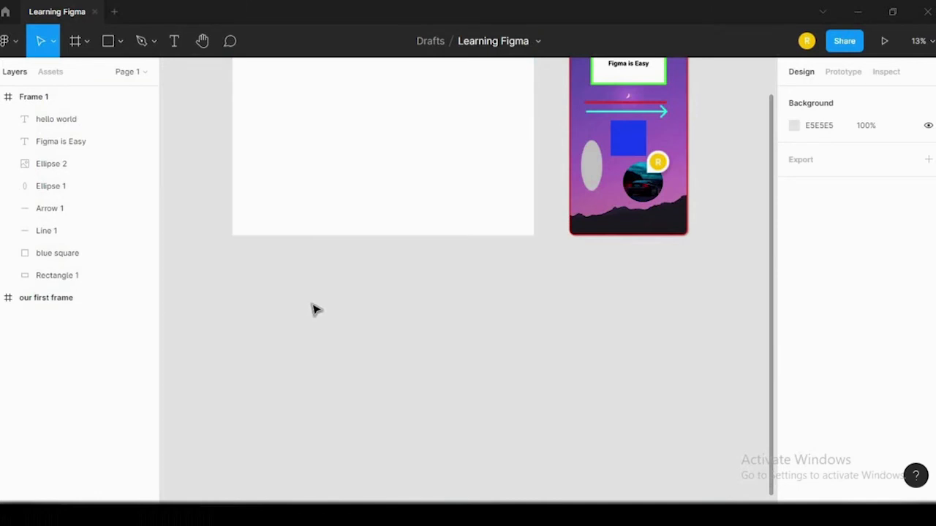
Draw a circle about 1633 × 1633 on the empty canvas and move it below the left end of the large white frame.
{"action": "left_click", "coordinate": [121, 43]}
{"action": "left_click", "coordinate": [149, 127]}
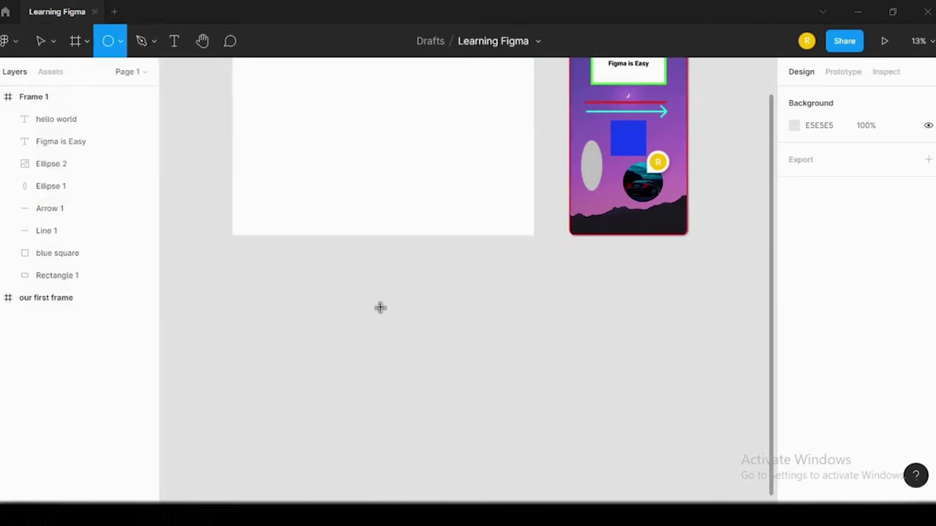
{"action": "left_click_drag", "start_coordinate": [396, 324], "coordinate": [476, 472]}
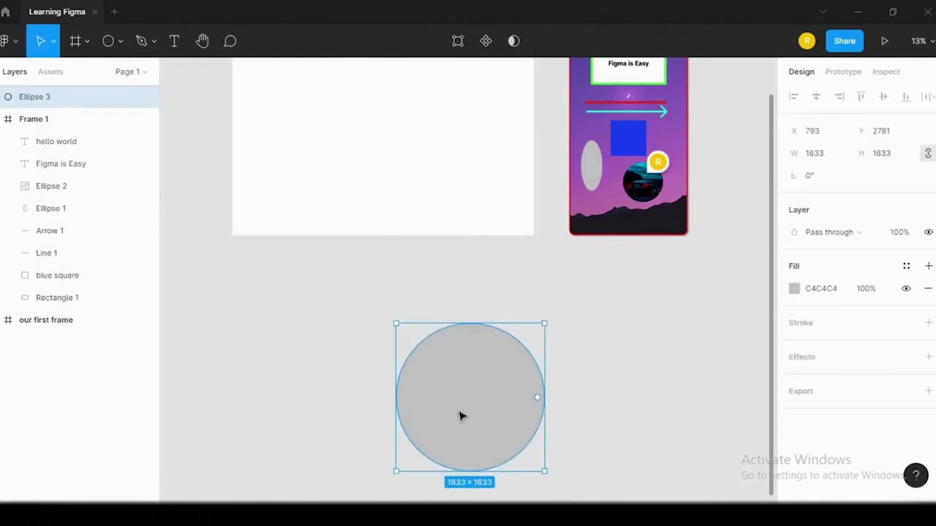
{"action": "left_click_drag", "start_coordinate": [458, 392], "coordinate": [426, 367]}
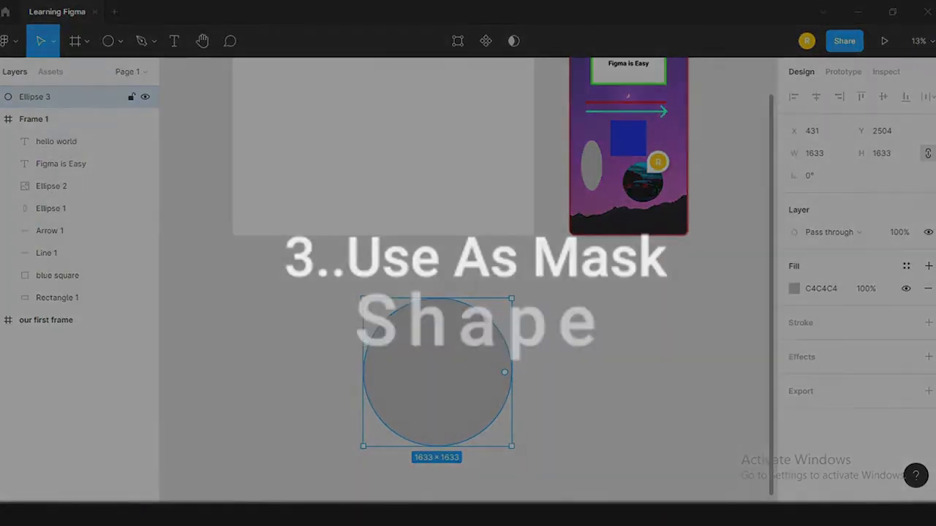
{"action": "key", "text": "Escape"}
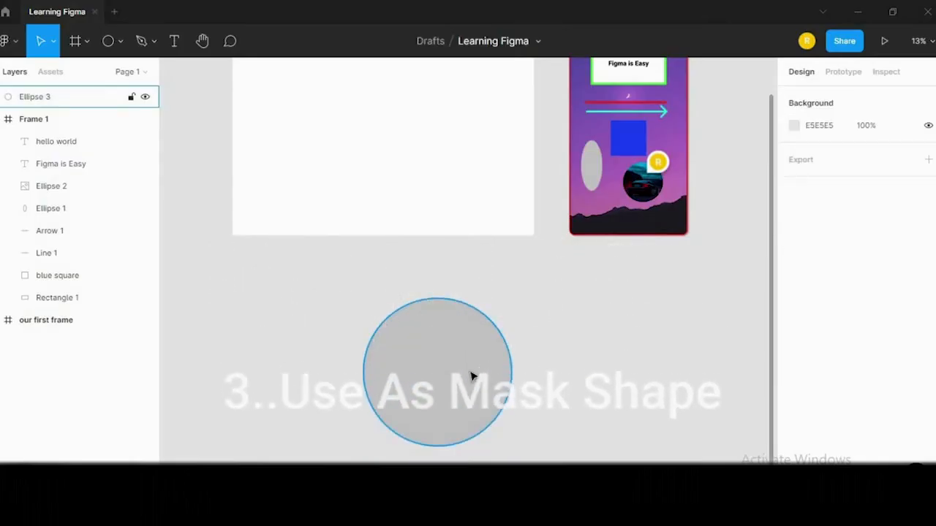
{"action": "left_click", "coordinate": [472, 373]}
{"action": "left_click_drag", "start_coordinate": [472, 373], "coordinate": [311, 378]}
{"action": "key", "text": "Escape"}
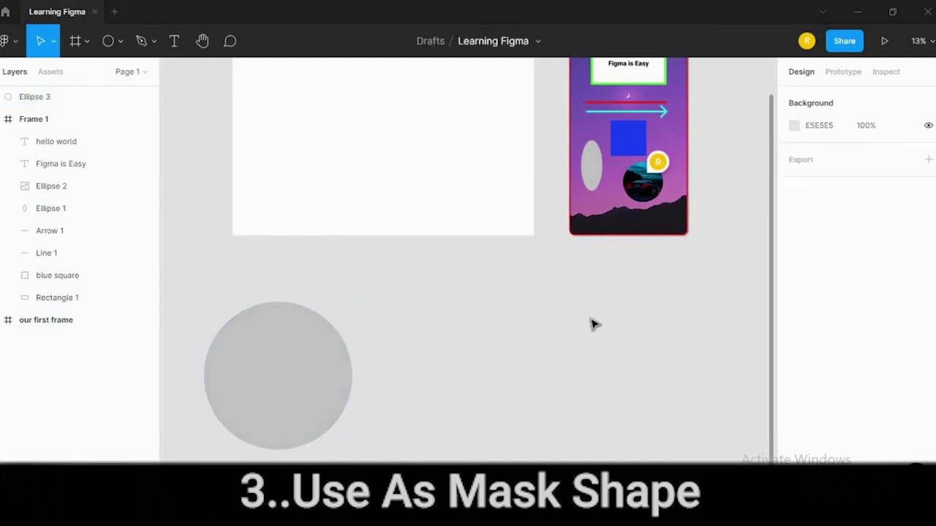
Place the image 4266372_c580_2.jpg.webp from the Downloads folder on the canvas beside the circle, at about X 1416, Y 2692.
{"action": "left_click", "coordinate": [121, 42]}
{"action": "left_click", "coordinate": [146, 182]}
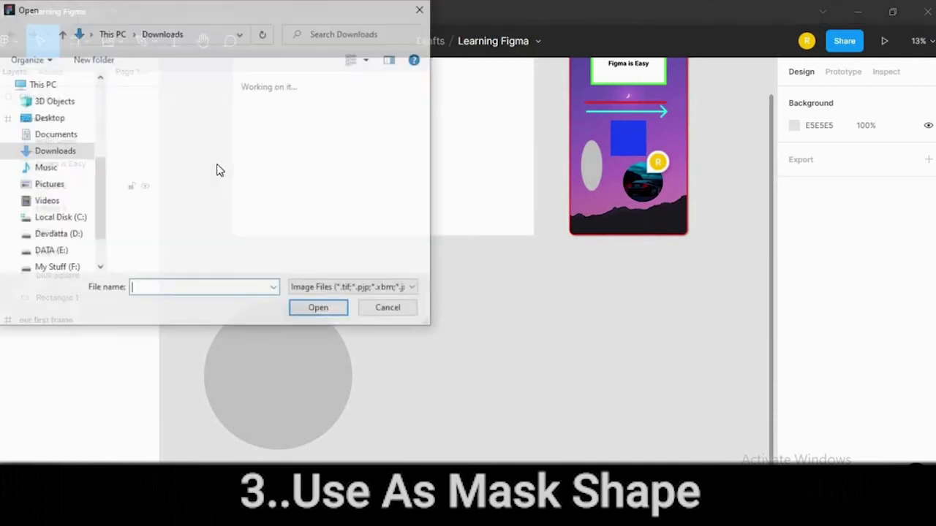
{"action": "left_click", "coordinate": [189, 113]}
{"action": "left_click", "coordinate": [320, 309]}
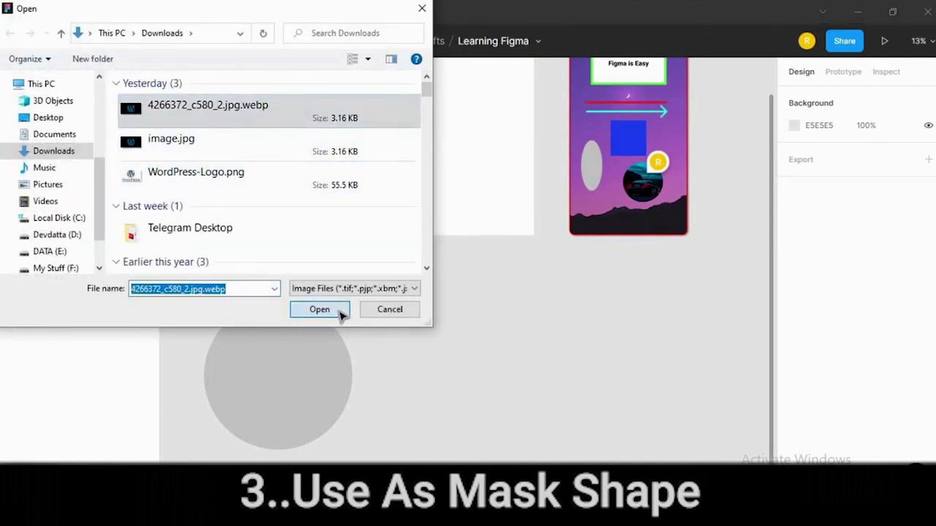
{"action": "left_click", "coordinate": [572, 352]}
{"action": "left_click_drag", "start_coordinate": [575, 341], "coordinate": [476, 328]}
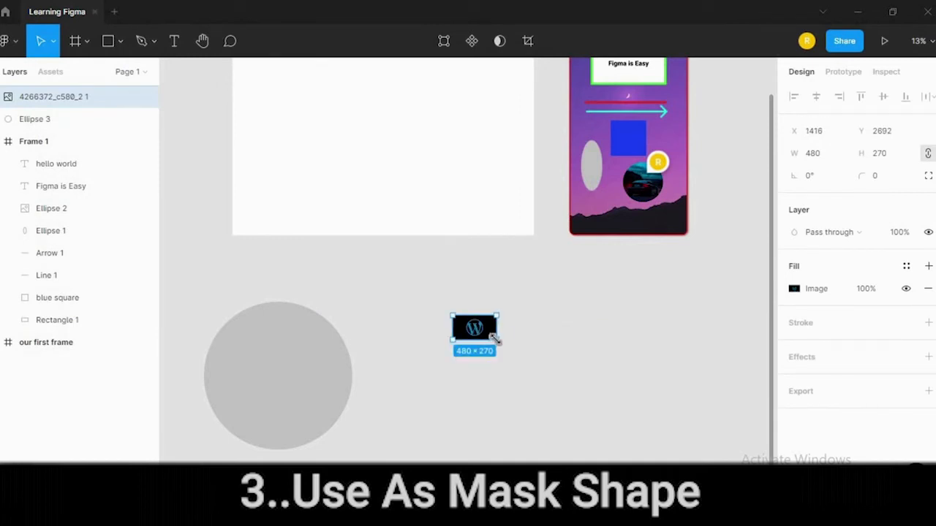
Enlarge the WordPress logo image to about 3312 × 1863 and position it over the circle, at about X -1874, Y 2359.
{"action": "left_click_drag", "start_coordinate": [494, 338], "coordinate": [560, 434]}
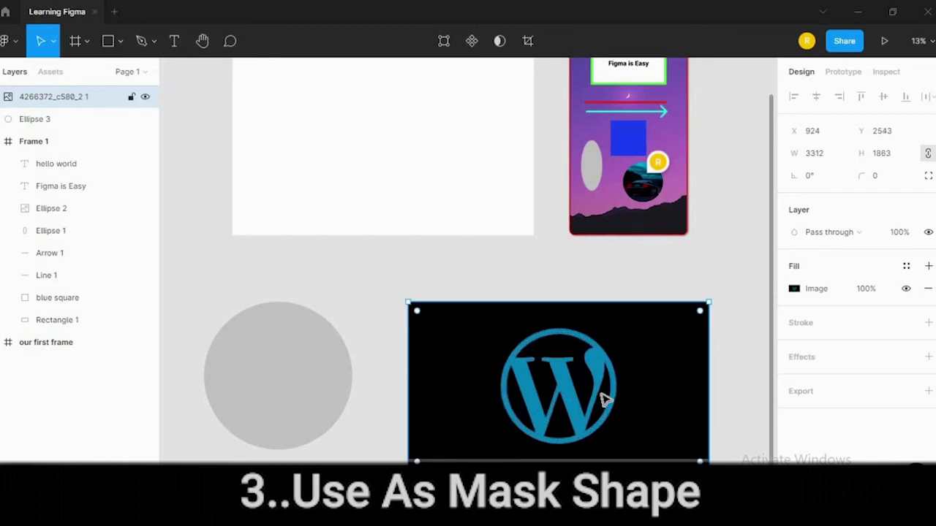
{"action": "left_click_drag", "start_coordinate": [568, 403], "coordinate": [549, 412]}
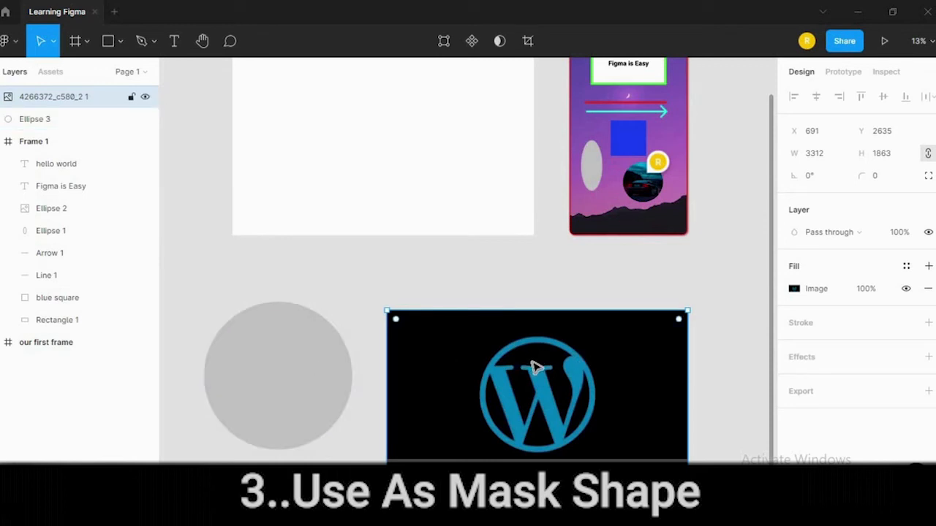
{"action": "left_click_drag", "start_coordinate": [549, 395], "coordinate": [560, 368]}
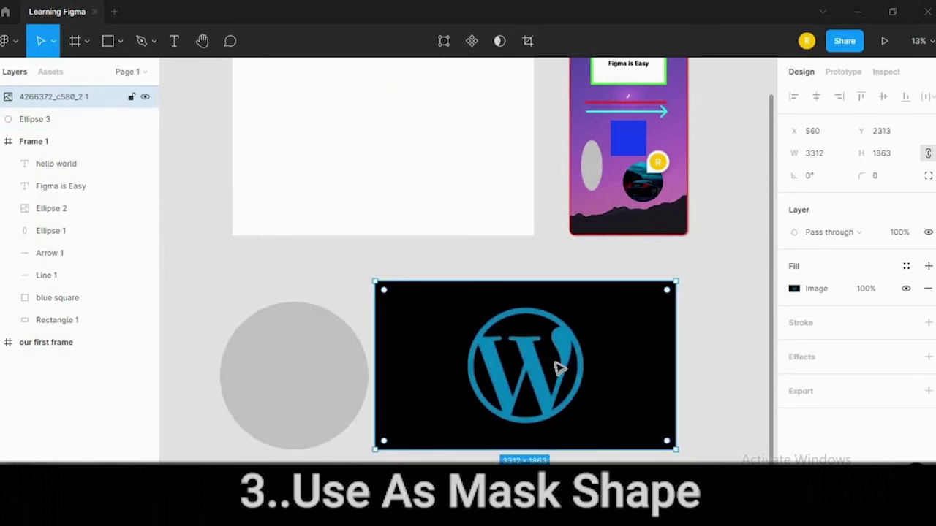
{"action": "left_click_drag", "start_coordinate": [437, 371], "coordinate": [335, 377]}
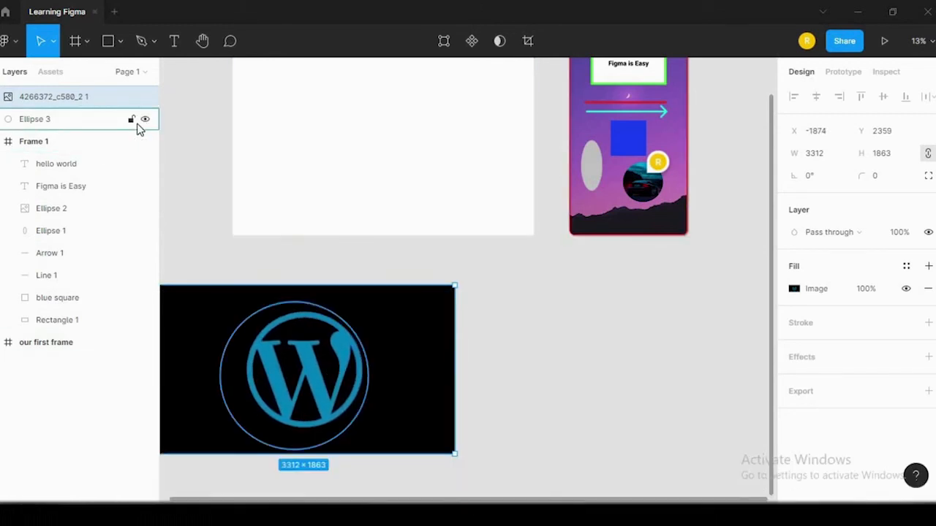
Mask the WordPress logo image with the circle and shift the circular mask to about X -1056, Y 2496.
{"action": "left_click", "coordinate": [90, 118], "text": "shift"}
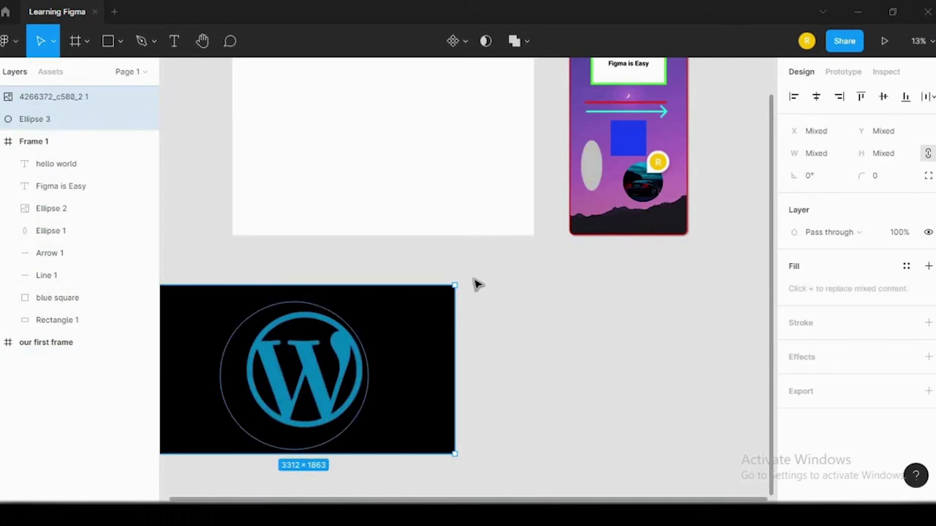
{"action": "left_click", "coordinate": [483, 41]}
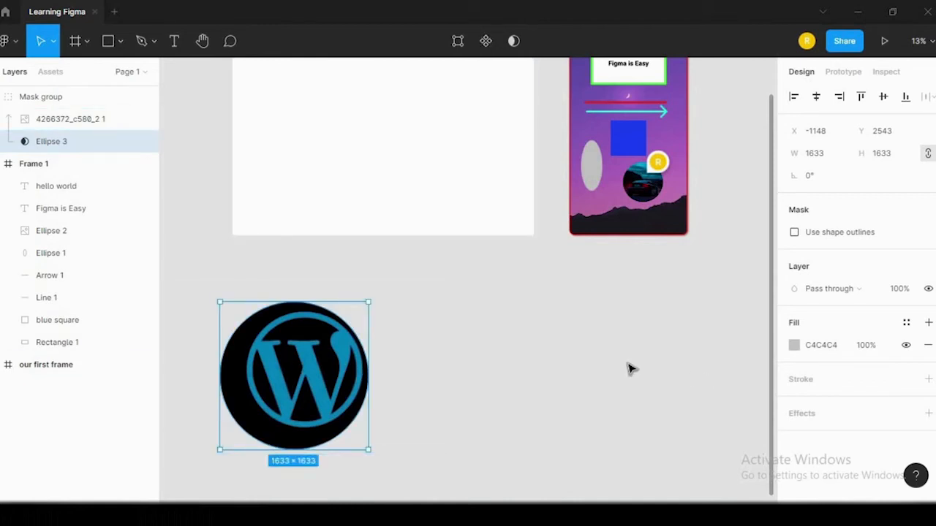
{"action": "left_click_drag", "start_coordinate": [309, 375], "coordinate": [311, 376]}
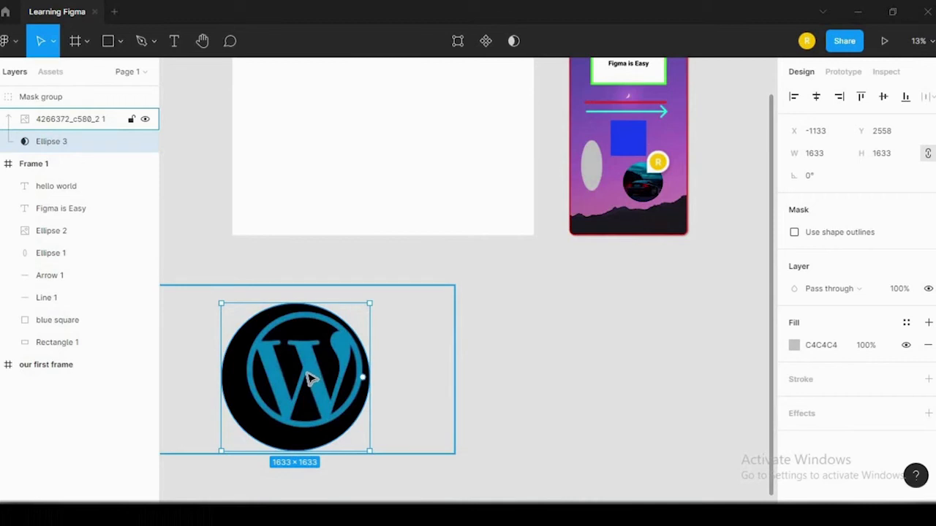
{"action": "mouse_move", "coordinate": [310, 372]}
{"action": "left_mouse_down"}
{"action": "mouse_move", "coordinate": [285, 400]}
{"action": "mouse_move", "coordinate": [310, 412]}
{"action": "mouse_move", "coordinate": [303, 388]}
{"action": "left_mouse_up"}
{"action": "left_click", "coordinate": [483, 331]}
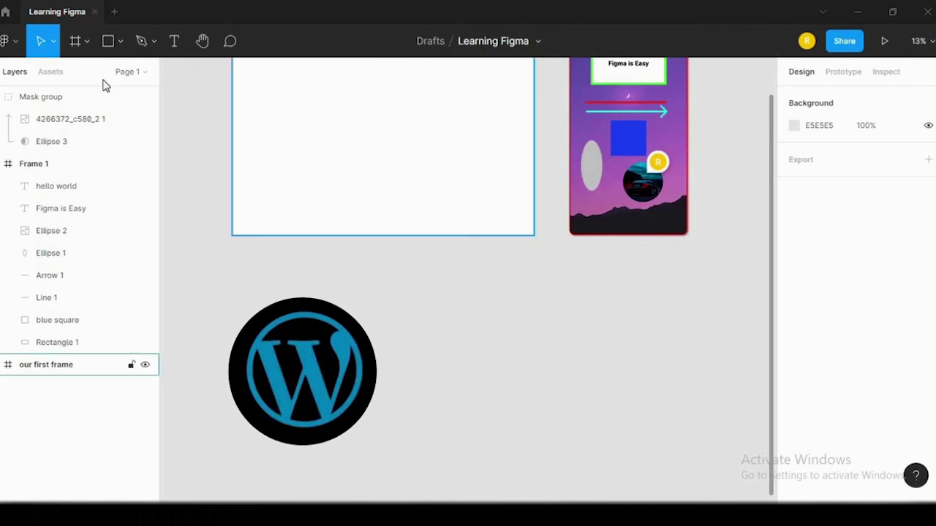
Group the WordPress logo image with its circular mask and move the group to the right on the canvas.
{"action": "left_click", "coordinate": [83, 144]}
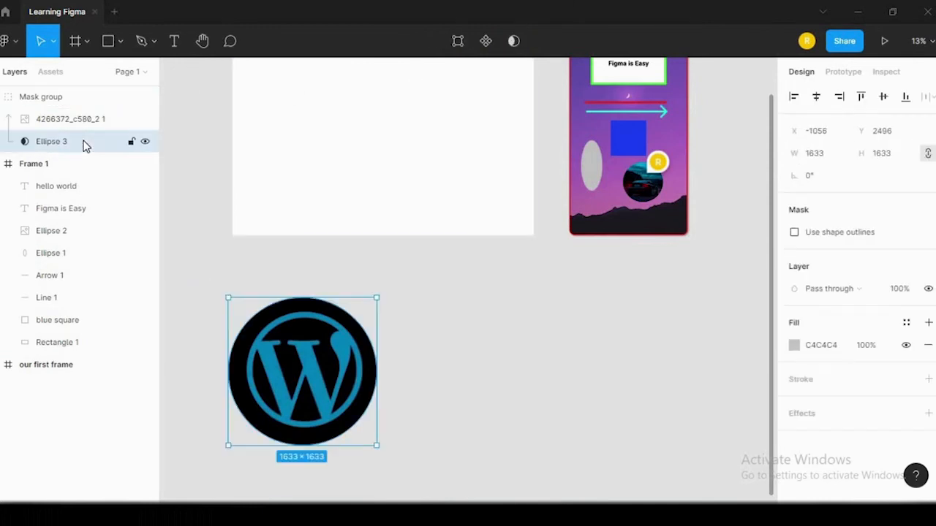
{"action": "left_click", "coordinate": [93, 130], "text": "shift"}
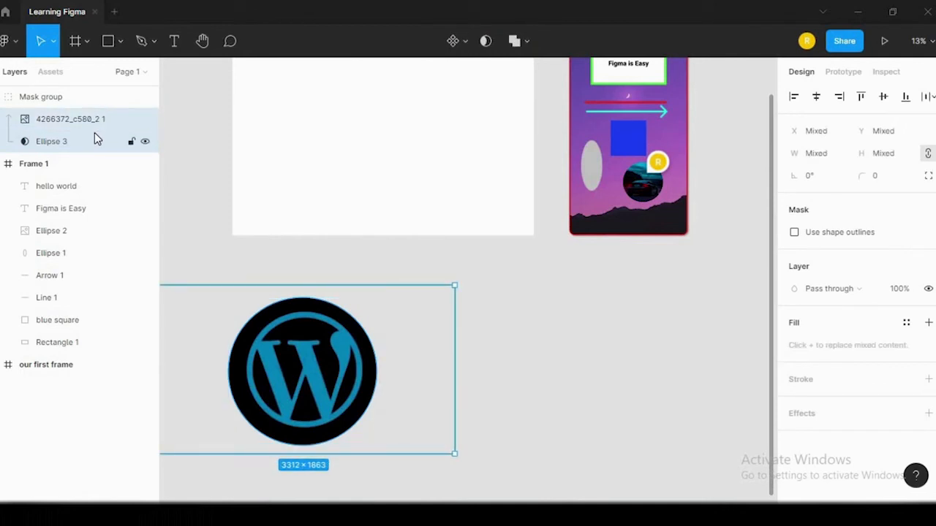
{"action": "key", "text": "ctrl+g"}
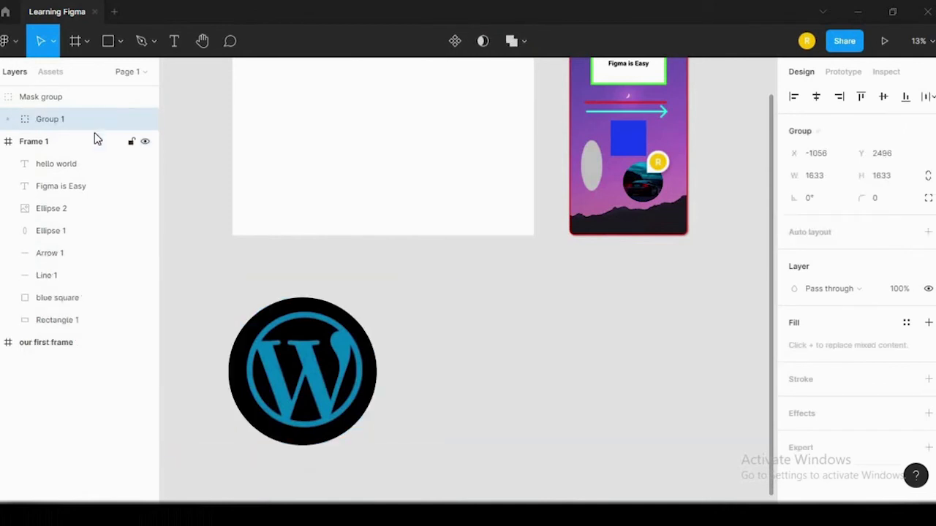
{"action": "left_click", "coordinate": [534, 308]}
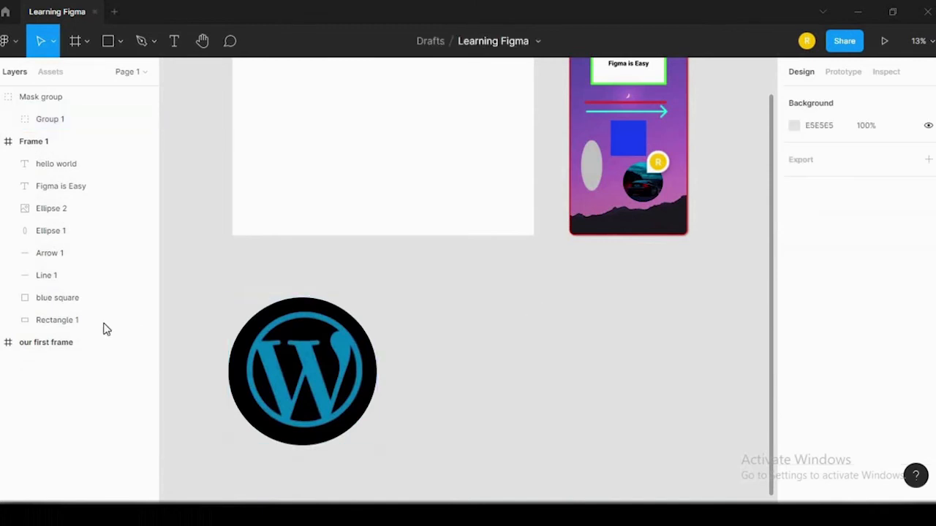
{"action": "left_click_drag", "start_coordinate": [290, 367], "coordinate": [438, 367]}
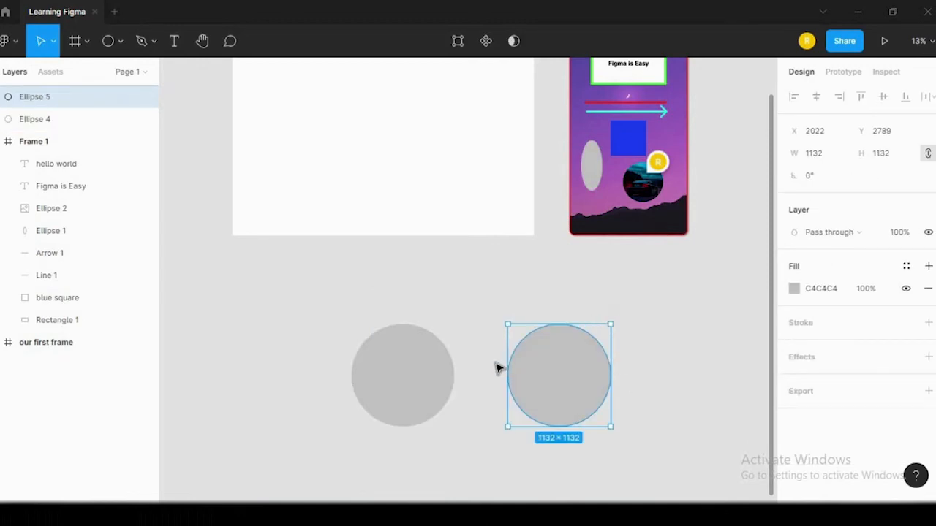
Overlap the two circles by moving Ellipse 5 to about X 928, Y 2789, and combine both as a Boolean union.
{"action": "left_click_drag", "start_coordinate": [568, 369], "coordinate": [468, 370]}
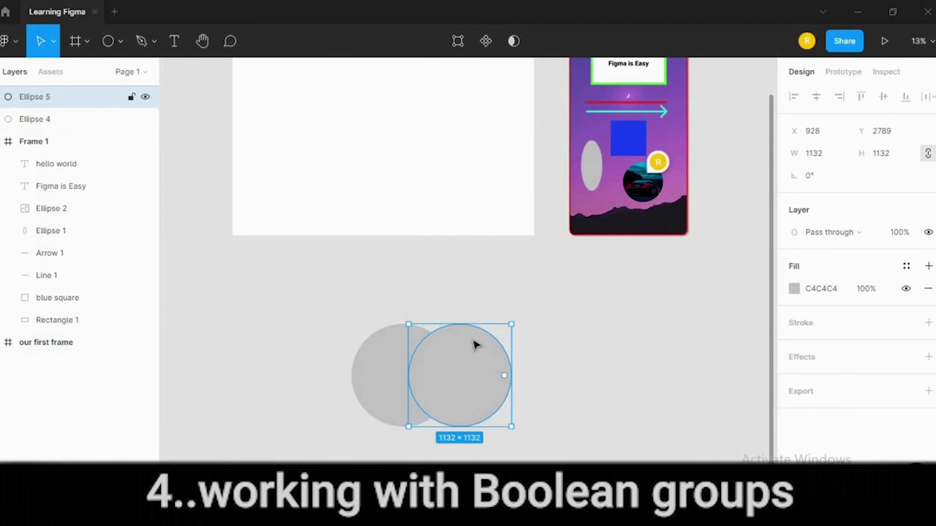
{"action": "left_click", "coordinate": [393, 354], "text": "shift"}
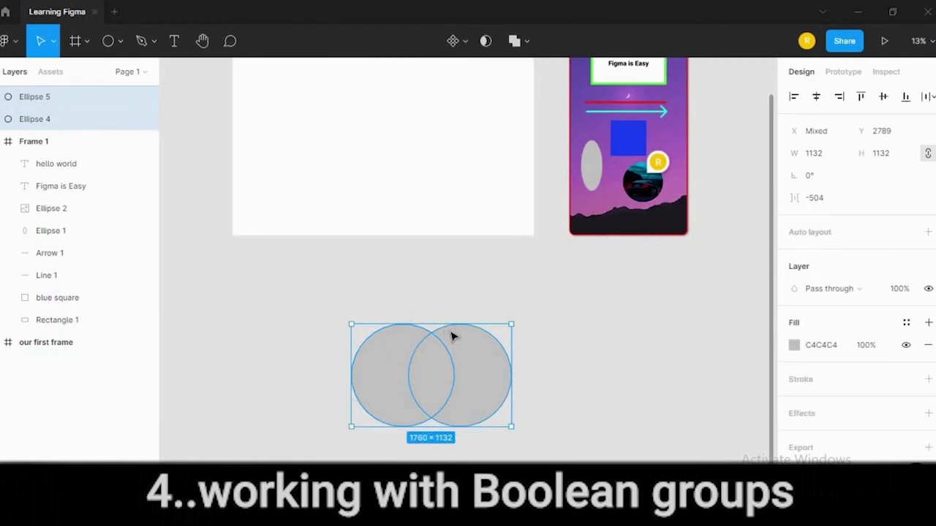
{"action": "left_click", "coordinate": [530, 42]}
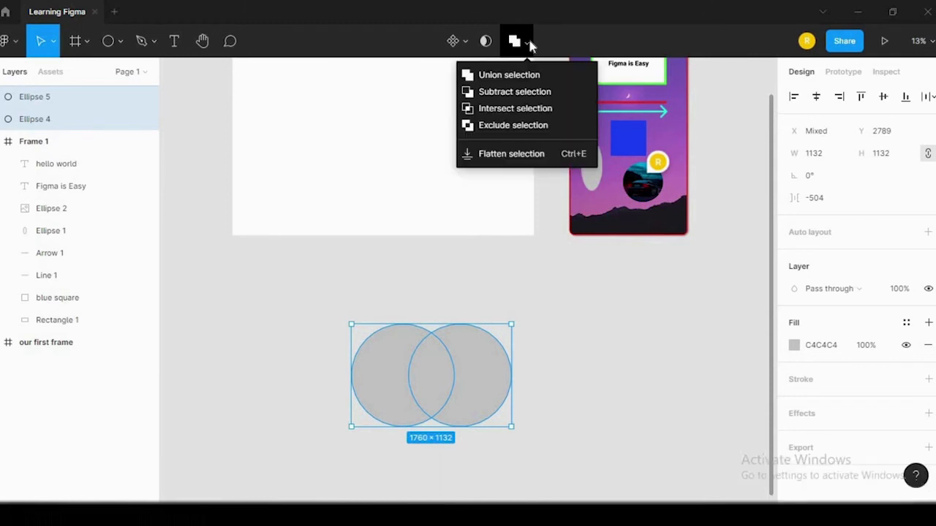
{"action": "left_click", "coordinate": [516, 76]}
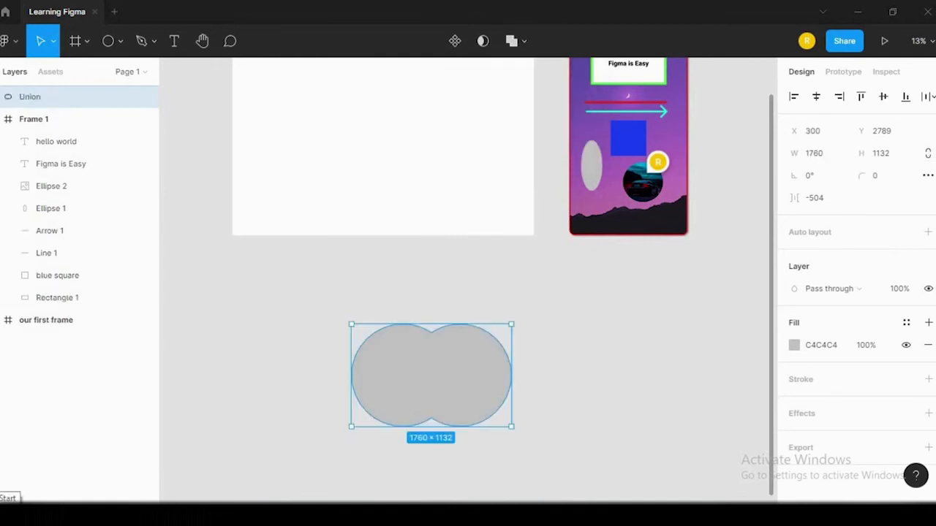
Move the united circles shape as one object to about X 649, Y 2689.
{"action": "left_click", "coordinate": [544, 417]}
{"action": "left_click", "coordinate": [454, 399]}
{"action": "left_click_drag", "start_coordinate": [446, 390], "coordinate": [481, 380]}
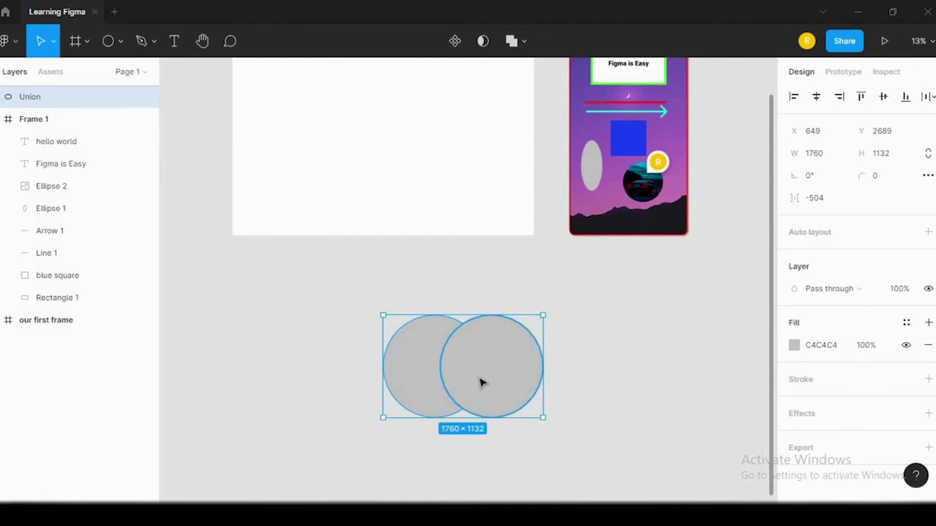
Undo the union's move, the Boolean union and the overlapping of the two circles.
{"action": "key", "text": "ctrl+z"}
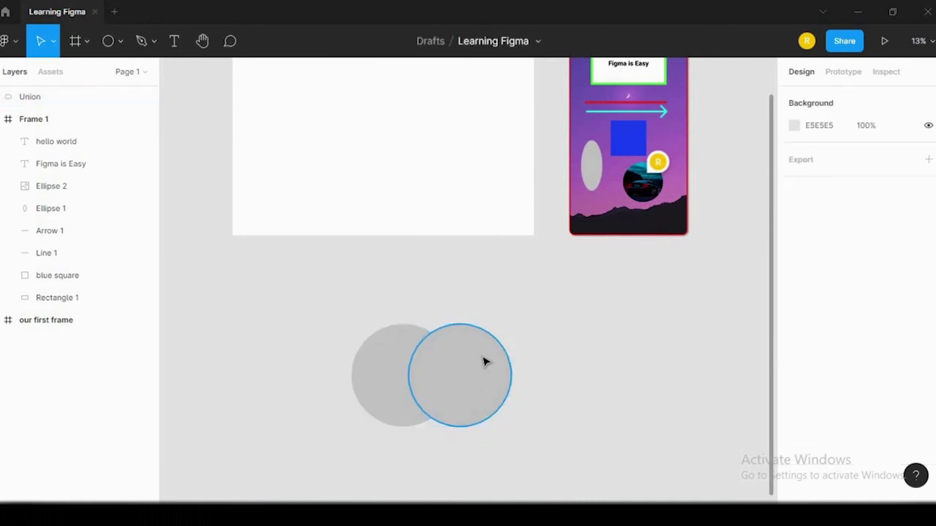
{"action": "left_click", "coordinate": [484, 362]}
{"action": "key", "text": "ctrl+z"}
{"action": "key", "text": "ctrl+z"}
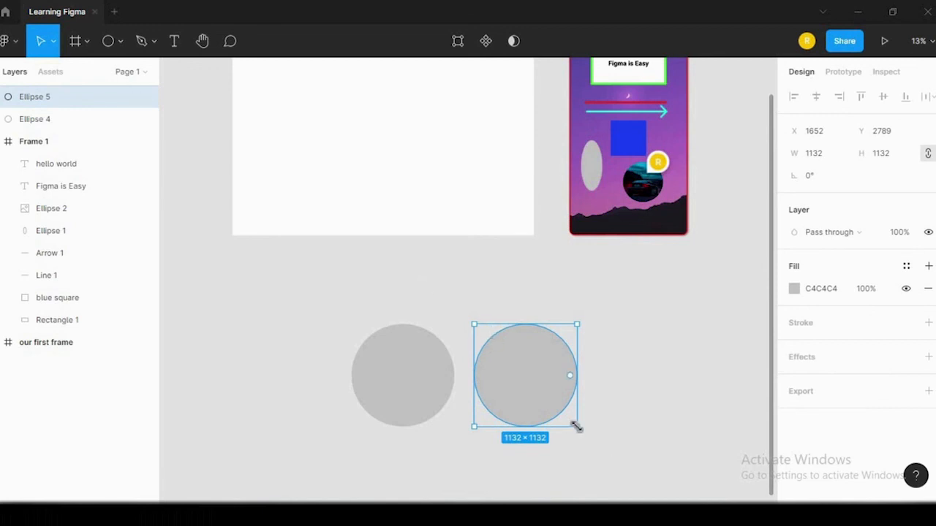
Reshape Ellipse 5 into a flat oval of about 1183 × 485 and overlap it with Ellipse 4 at about X 649, Y 3058.
{"action": "left_click_drag", "start_coordinate": [577, 427], "coordinate": [550, 441]}
{"action": "left_click_drag", "start_coordinate": [560, 375], "coordinate": [580, 370]}
{"action": "left_click_drag", "start_coordinate": [526, 344], "coordinate": [443, 373]}
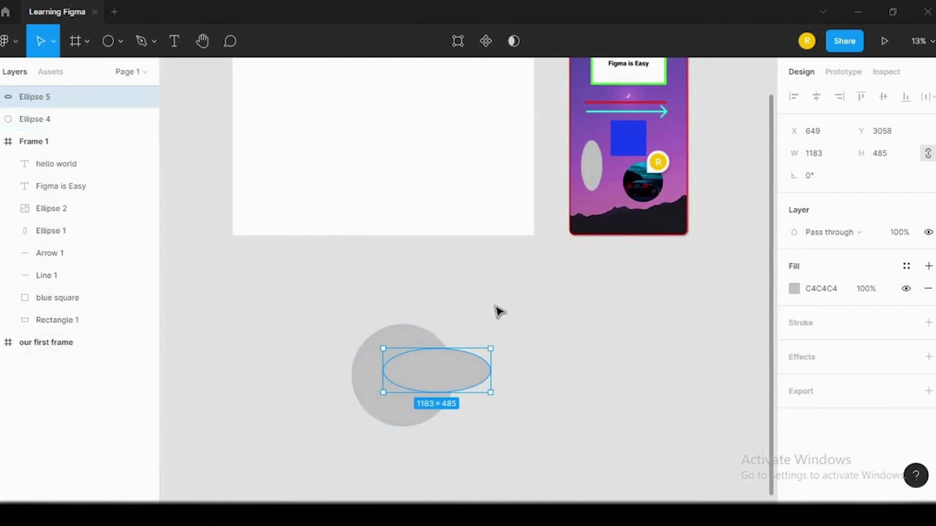
Subtract the flat oval from the circle with a Boolean subtract of both ellipses.
{"action": "left_click", "coordinate": [408, 337], "text": "shift"}
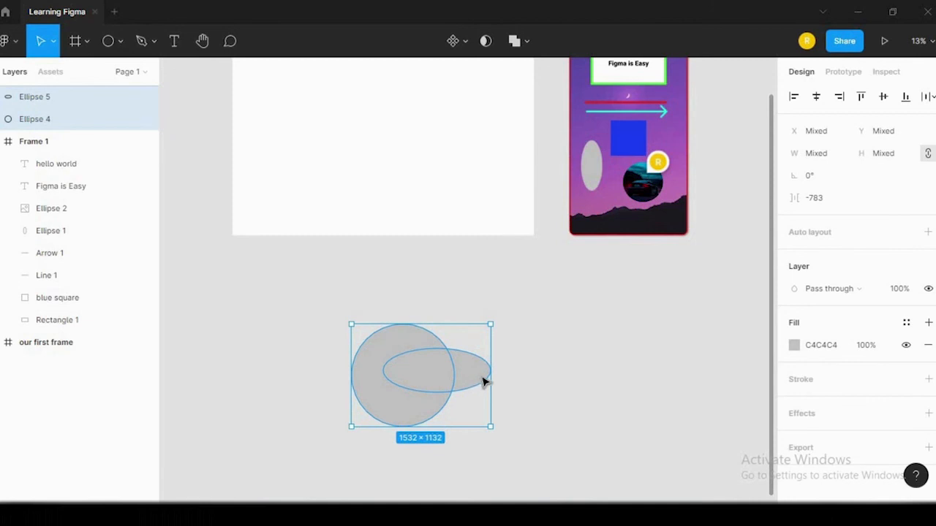
{"action": "left_click", "coordinate": [523, 43]}
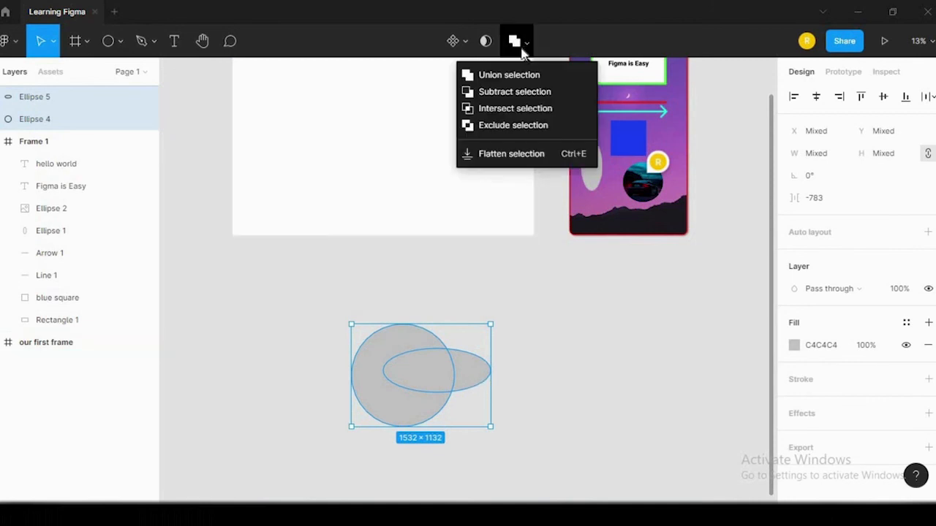
{"action": "left_click", "coordinate": [537, 92]}
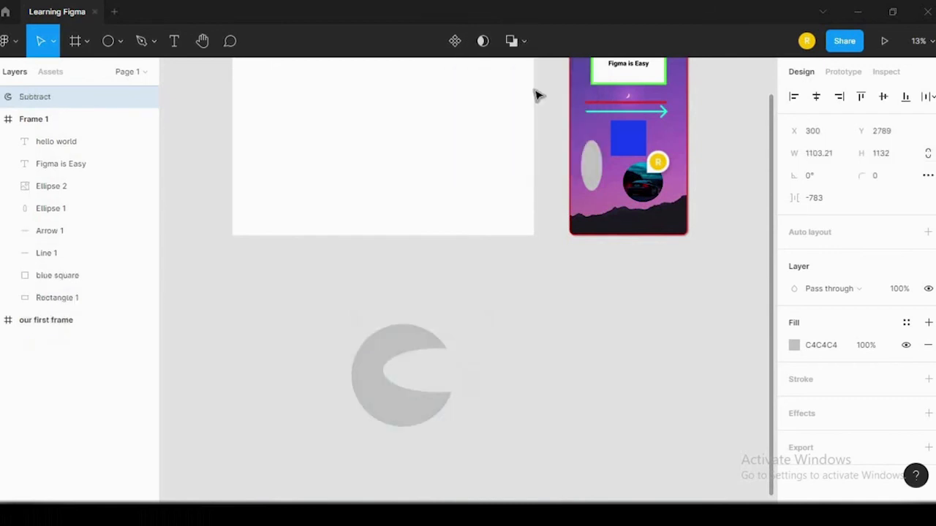
{"action": "left_click", "coordinate": [545, 359]}
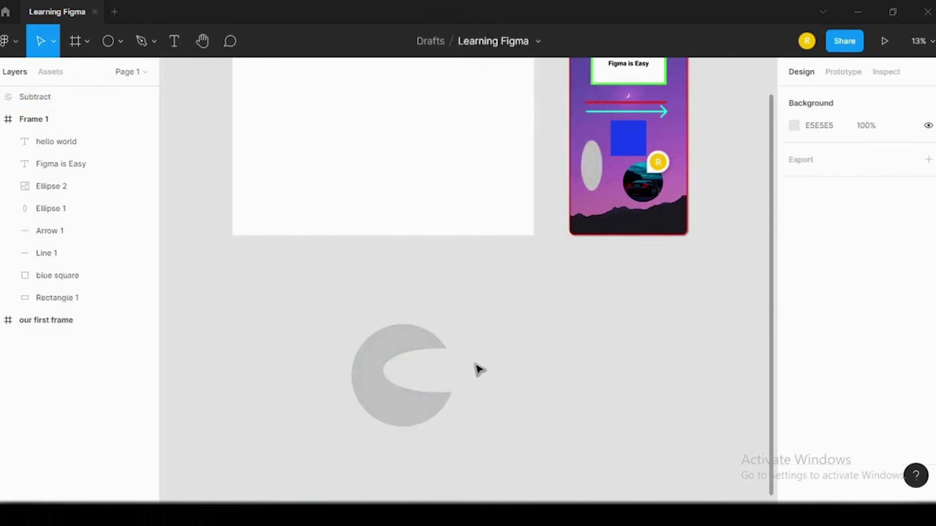
Replace the subtracted shape with a text object reading "TYSON" at about X 817, Y 3074.
{"action": "left_click_drag", "start_coordinate": [394, 344], "coordinate": [444, 336]}
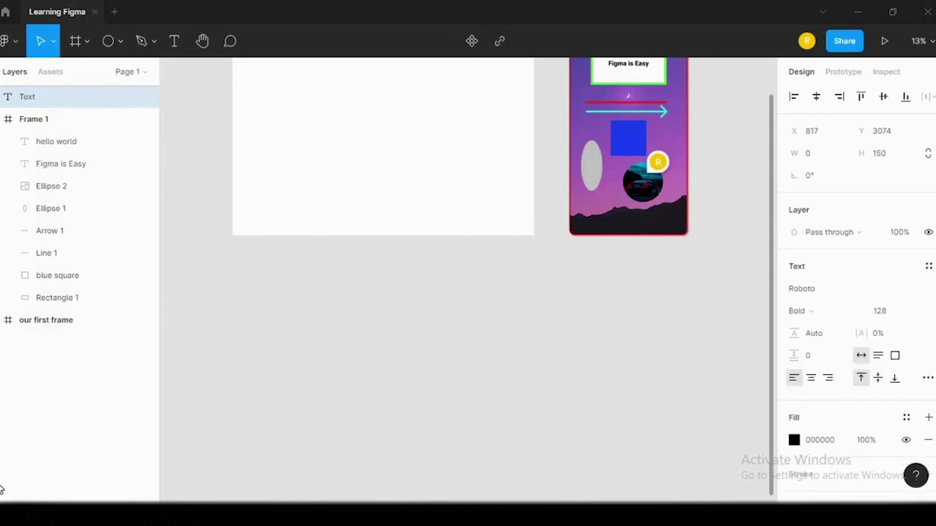
{"action": "type", "text": "TYSON"}
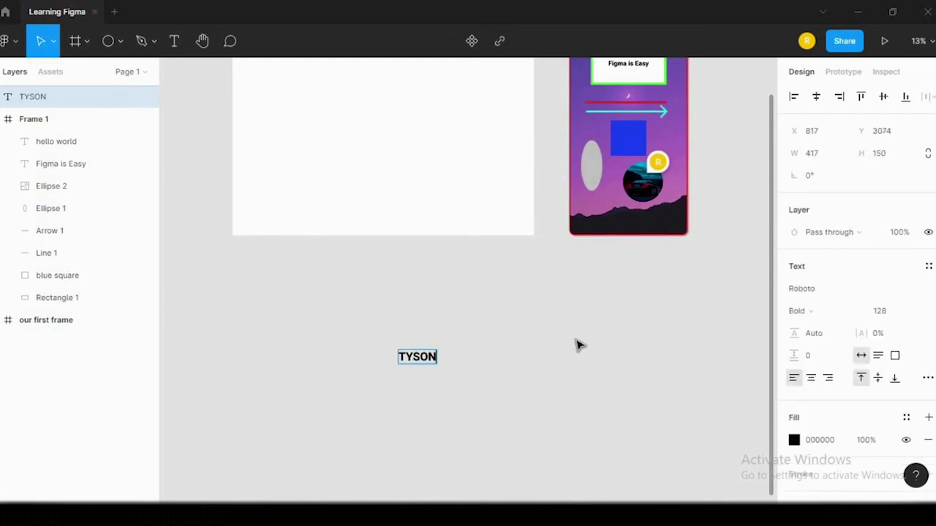
{"action": "left_click", "coordinate": [460, 351]}
Duplicate the TYSON text and place the copy beside the original at about X 1449, Y 3074.
{"action": "left_click", "coordinate": [415, 362]}
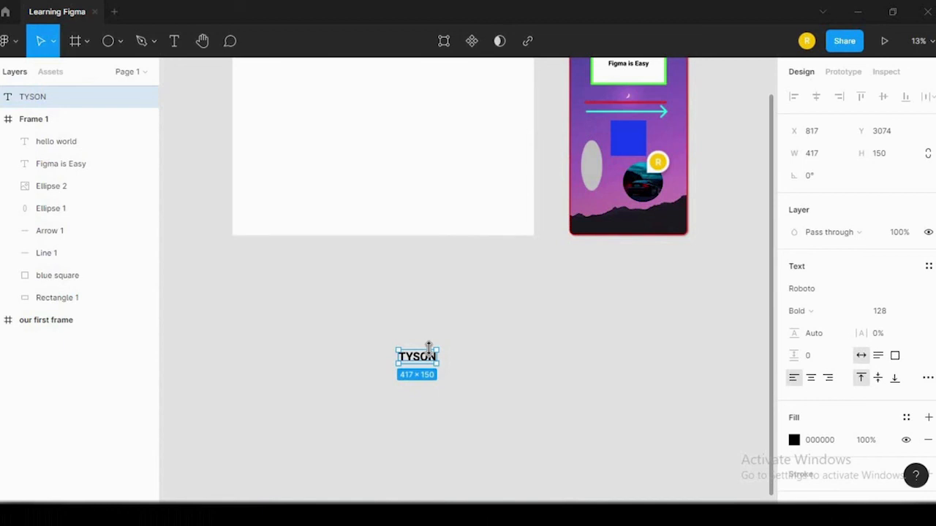
{"action": "key", "text": "ctrl+d"}
{"action": "left_click_drag", "start_coordinate": [418, 354], "coordinate": [479, 359]}
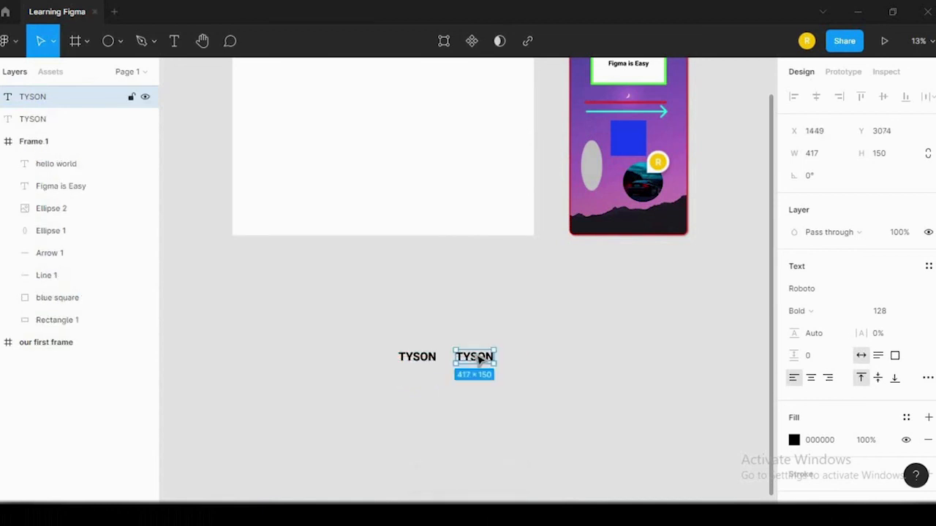
{"action": "left_click", "coordinate": [512, 351]}
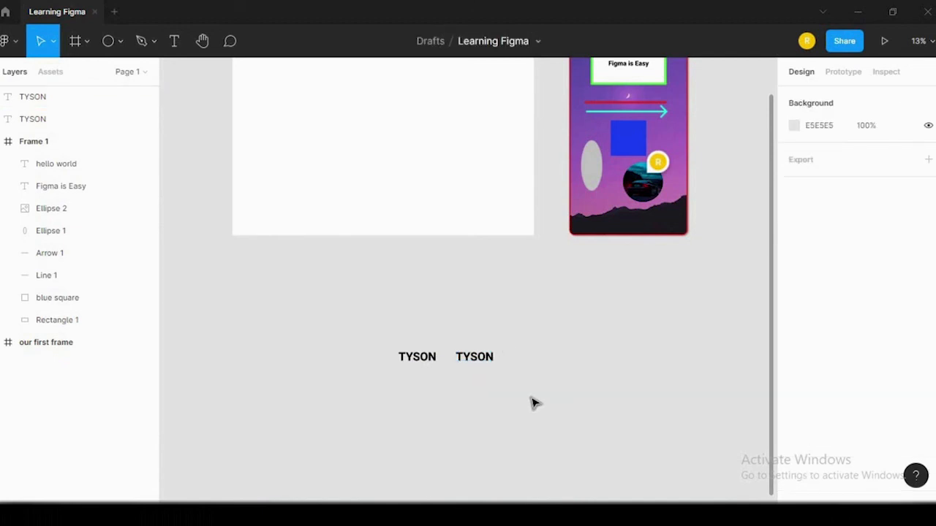
Place another copy of the original TYSON text inside "our first frame" at about X 1660, Y 1517.
{"action": "left_click", "coordinate": [424, 357]}
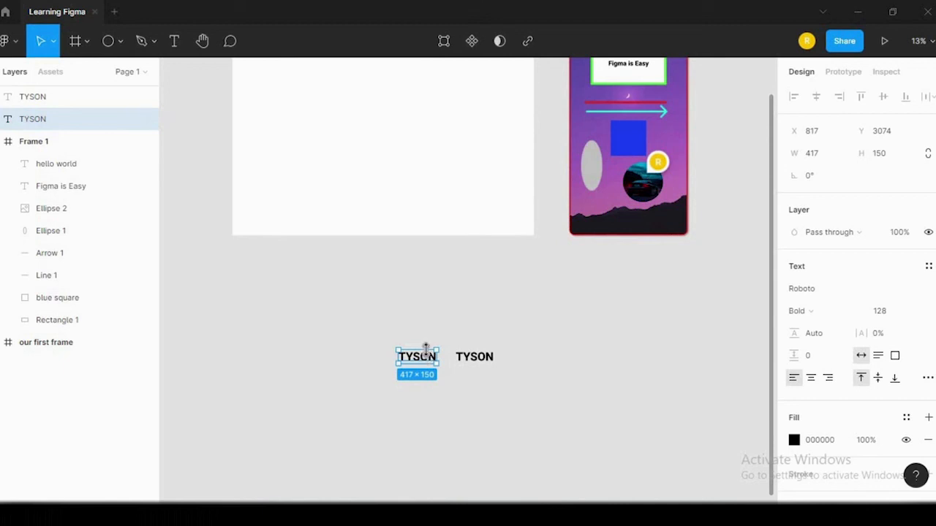
{"action": "left_click_drag", "start_coordinate": [426, 357], "coordinate": [411, 168]}
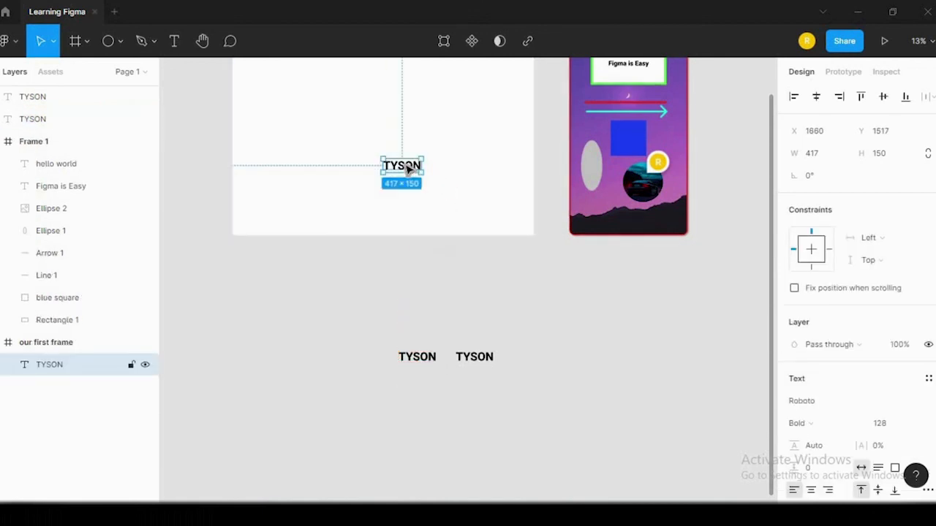
{"action": "left_click", "coordinate": [476, 359]}
{"action": "left_click", "coordinate": [422, 371]}
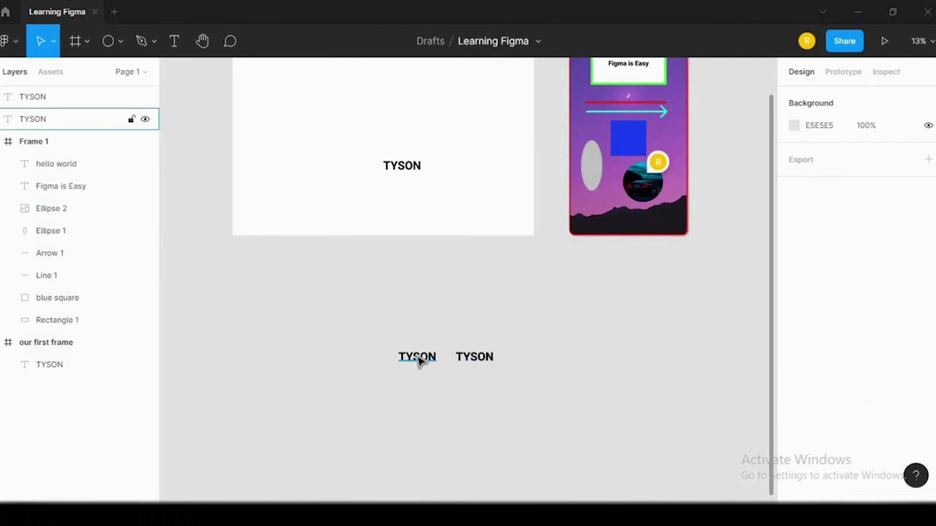
{"action": "left_click", "coordinate": [419, 359]}
{"action": "left_click", "coordinate": [430, 259]}
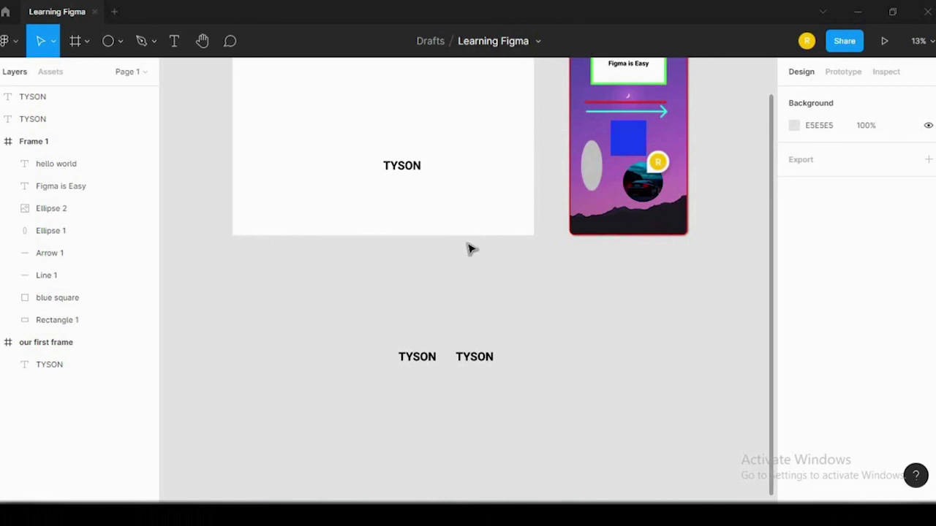
Copy Ellipse 1 out of Frame 1 onto the empty canvas below the frame.
{"action": "left_click", "coordinate": [597, 172]}
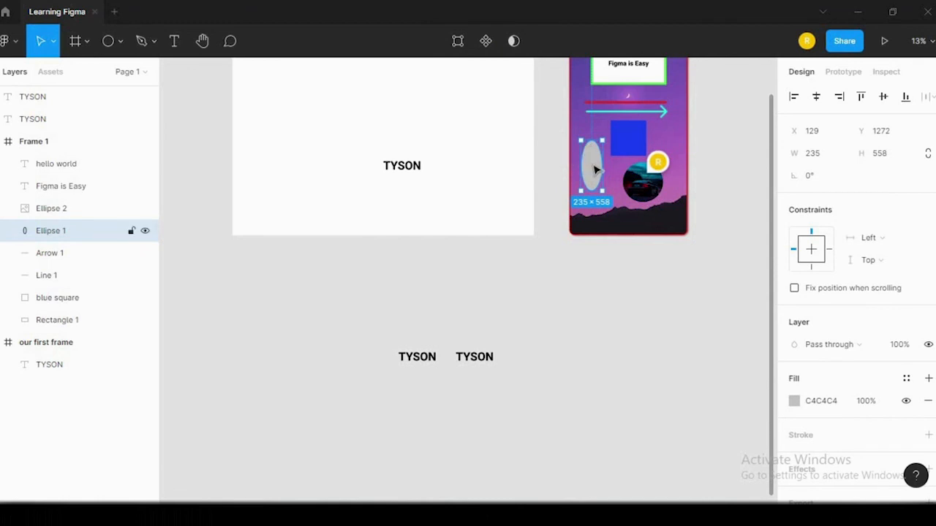
{"action": "left_click_drag", "start_coordinate": [596, 169], "coordinate": [597, 345]}
{"action": "left_click", "coordinate": [677, 332]}
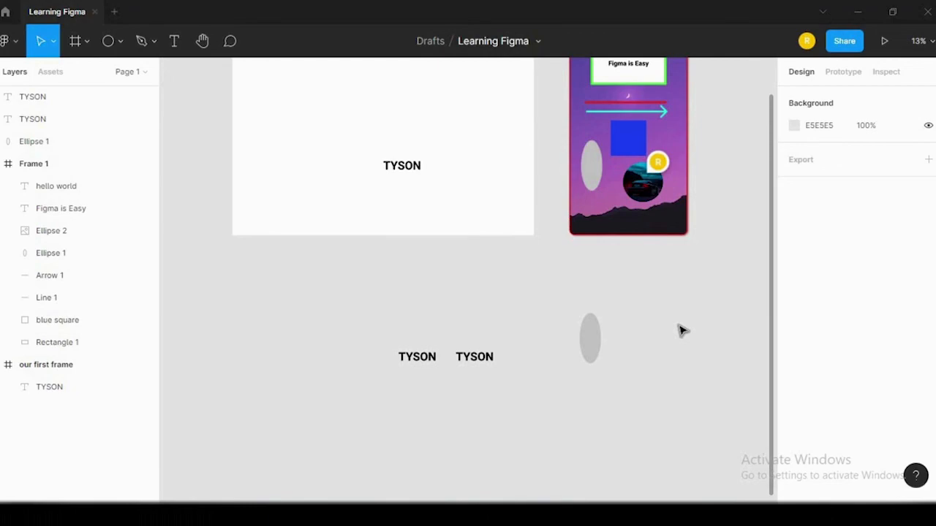
Undo the latest canvas edits, beginning with the copy of Ellipse 1.
{"action": "key", "text": "ctrl+z"}
{"action": "key", "text": "ctrl+z"}
{"action": "key", "text": "ctrl+z"}
{"action": "key", "text": "ctrl+z"}
{"action": "key", "text": "ctrl+z"}
{"action": "key", "text": "ctrl+z"}
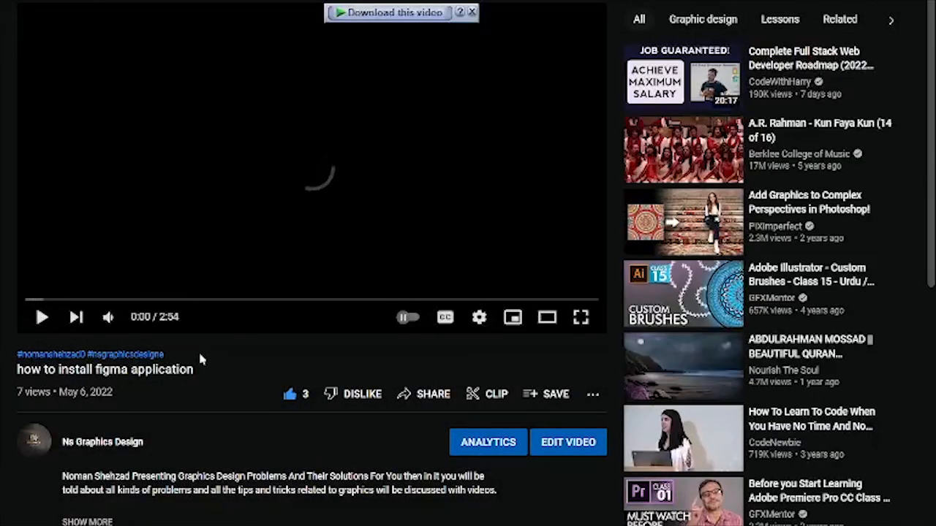
Switch to YouTube and open the full Figma Current Course playlist from the Ns Graphics Design channel's playlists.
{"action": "scroll", "coordinate": [203, 353], "scroll_direction": "down", "scroll_amount": 5}
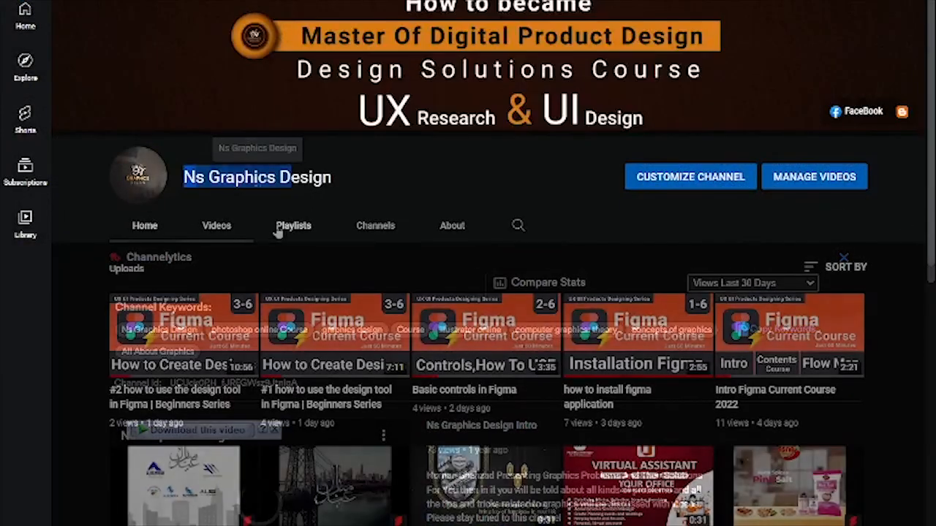
{"action": "left_click", "coordinate": [277, 230]}
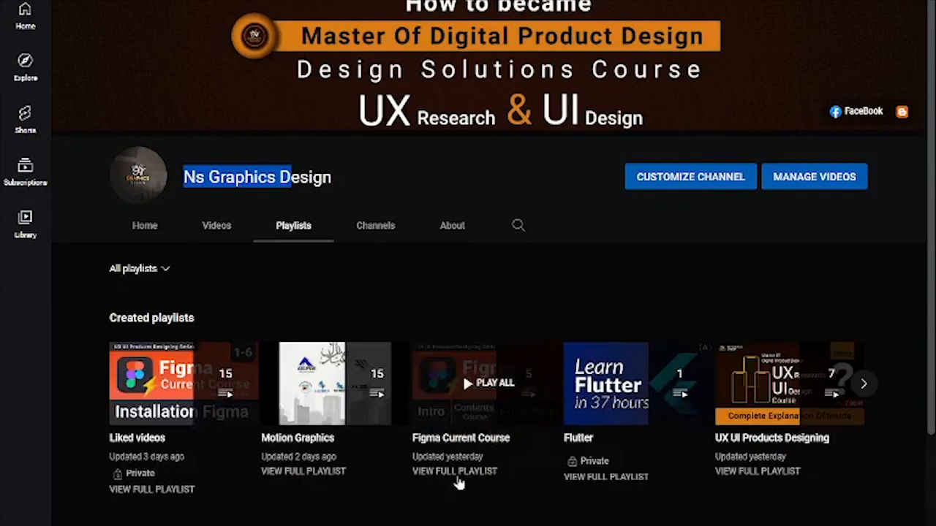
{"action": "left_click", "coordinate": [458, 475]}
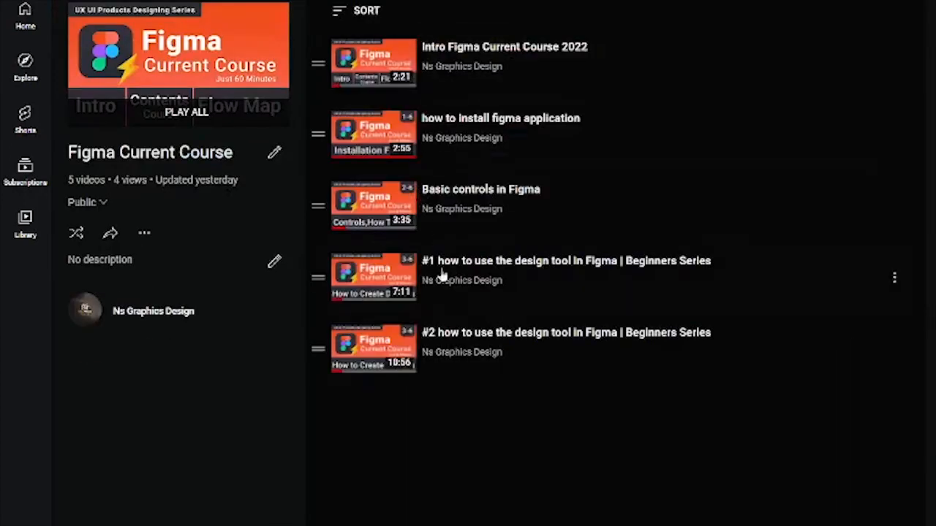